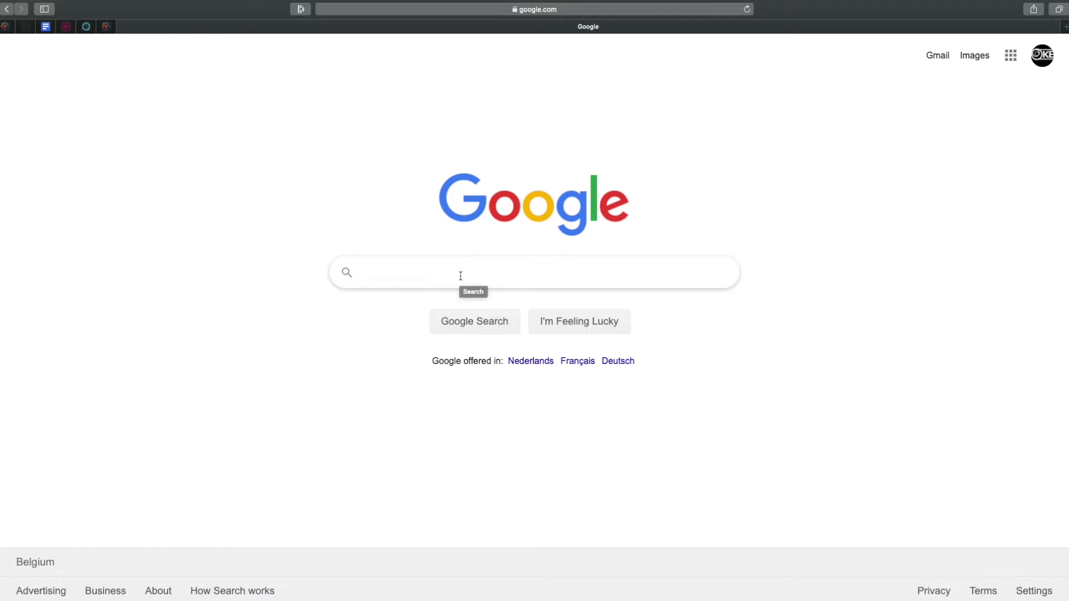
{"action": "type", "text": "tabme"}
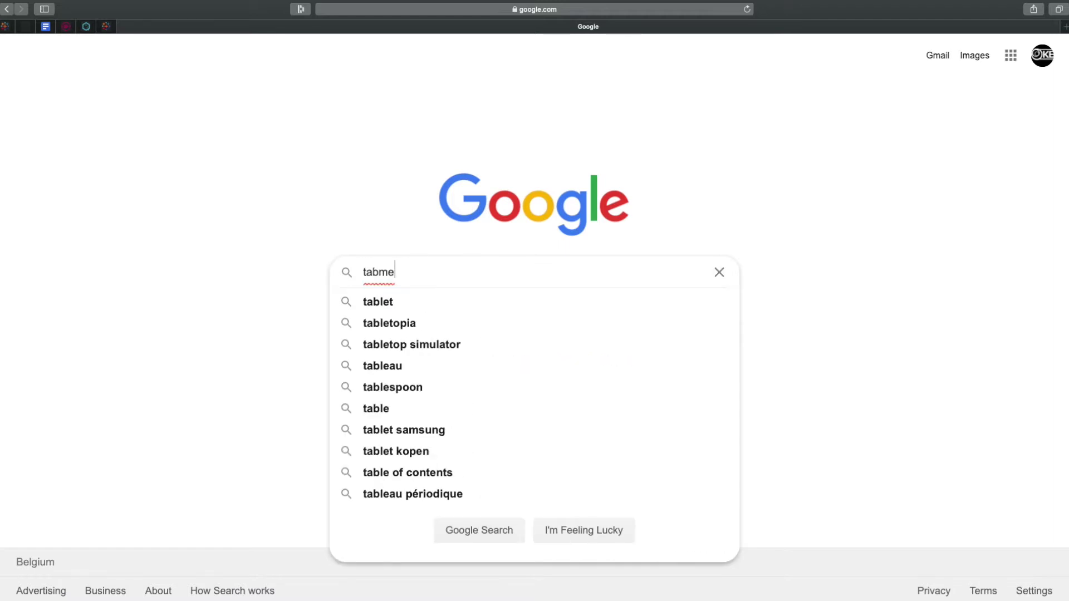
Erase the misspelled Google query so it can be retyped as 'tableau prep script'.
{"action": "key", "text": "BackSpace"}
{"action": "key", "text": "BackSpace"}
{"action": "type", "text": "leau pr"}
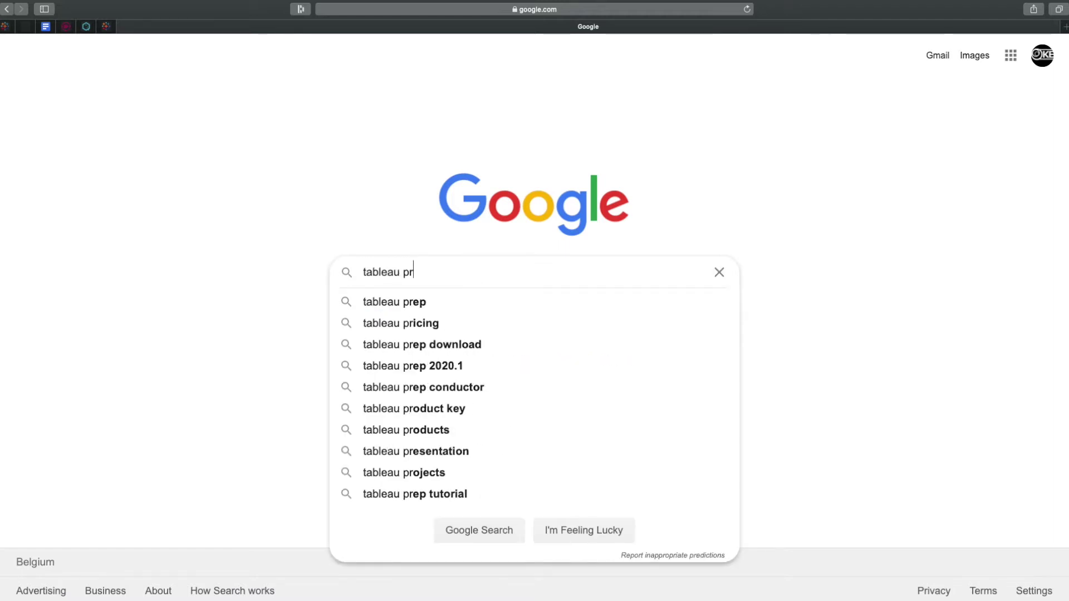
{"action": "type", "text": "ep script"}
Submit the 'tableau prep script' search and open the 'Use Python scripts in your flow' article.
{"action": "key", "text": "Return"}
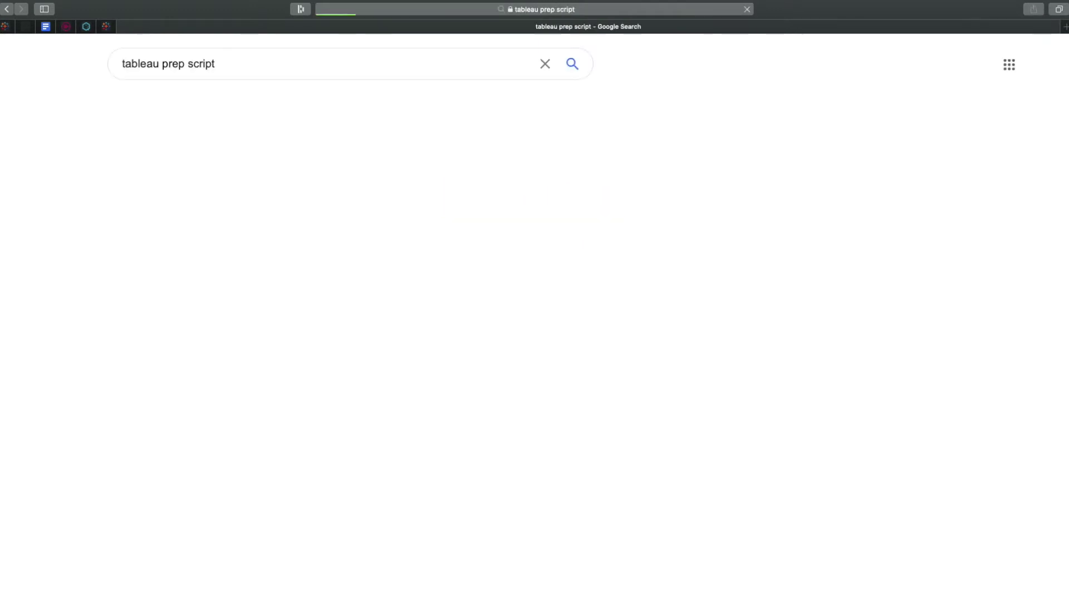
{"action": "left_click", "coordinate": [287, 390]}
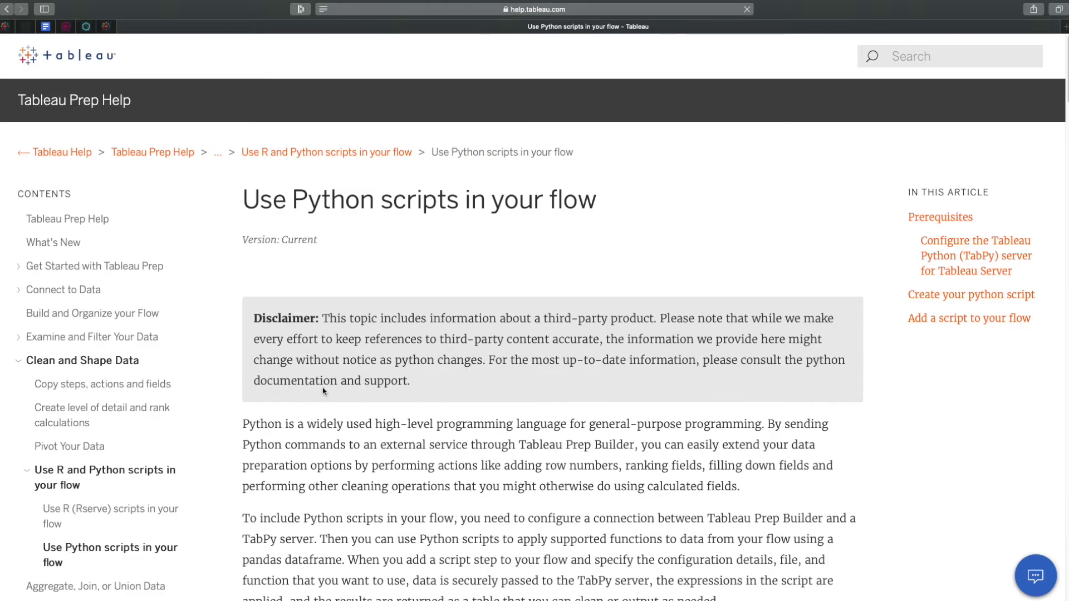
{"action": "scroll", "coordinate": [462, 456], "scroll_direction": "down", "scroll_amount": 1}
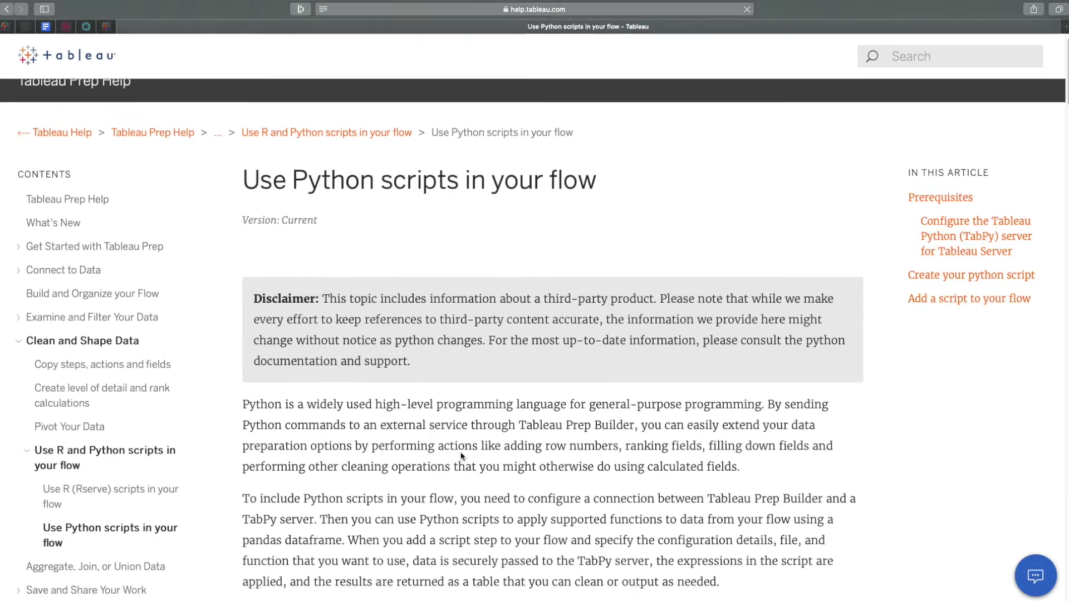
{"action": "scroll", "coordinate": [462, 455], "scroll_direction": "down", "scroll_amount": 1}
{"action": "scroll", "coordinate": [461, 456], "scroll_direction": "down", "scroll_amount": 4}
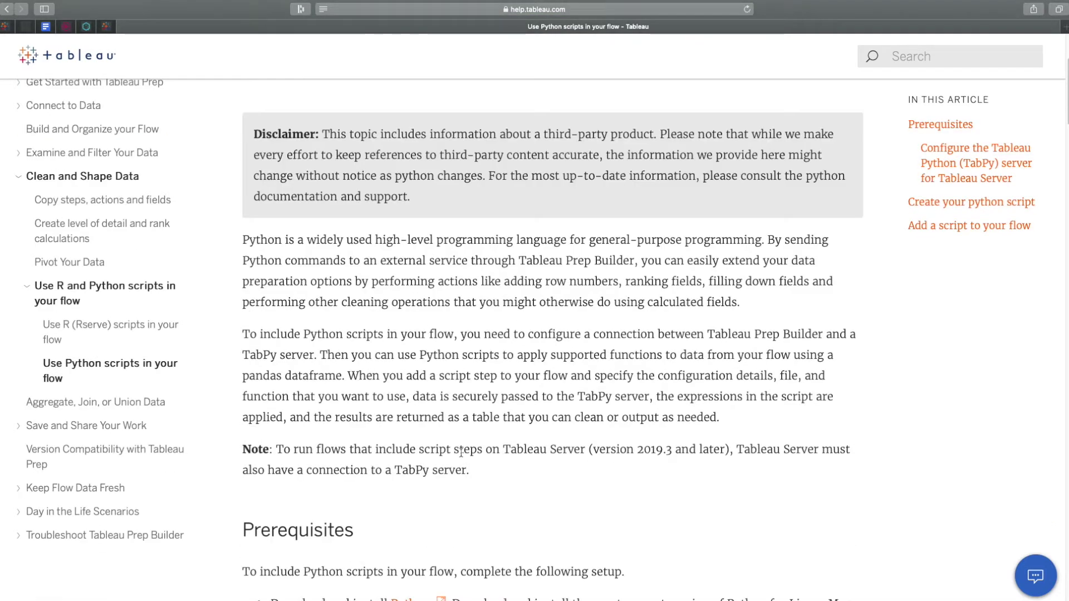
{"action": "scroll", "coordinate": [461, 451], "scroll_direction": "down", "scroll_amount": 4}
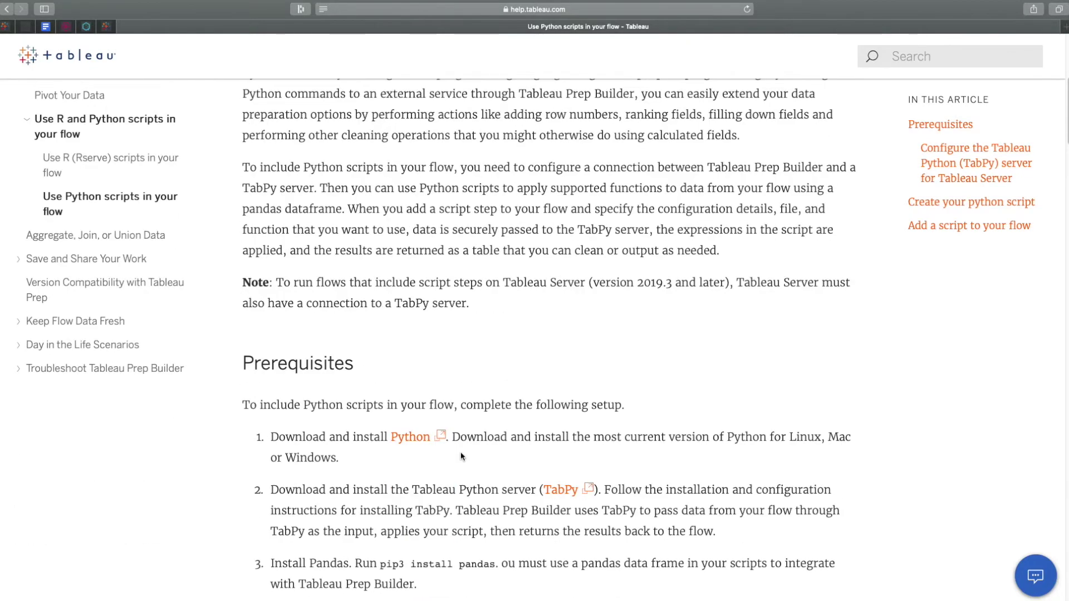
{"action": "scroll", "coordinate": [461, 452], "scroll_direction": "down", "scroll_amount": 6}
{"action": "scroll", "coordinate": [461, 452], "scroll_direction": "down", "scroll_amount": 1}
{"action": "scroll", "coordinate": [460, 451], "scroll_direction": "down", "scroll_amount": 3}
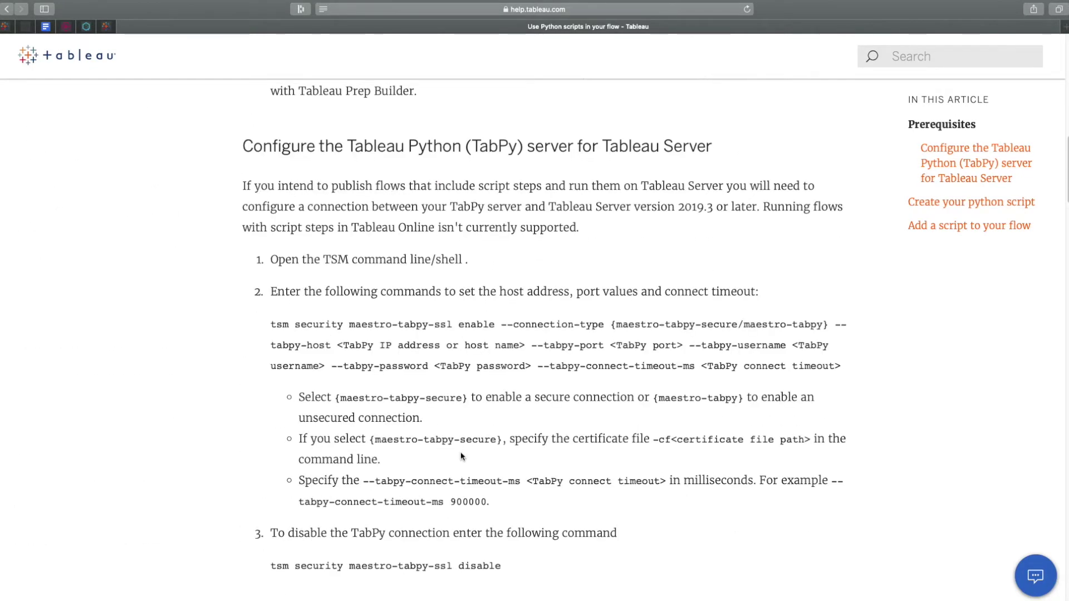
{"action": "scroll", "coordinate": [461, 453], "scroll_direction": "down", "scroll_amount": 4}
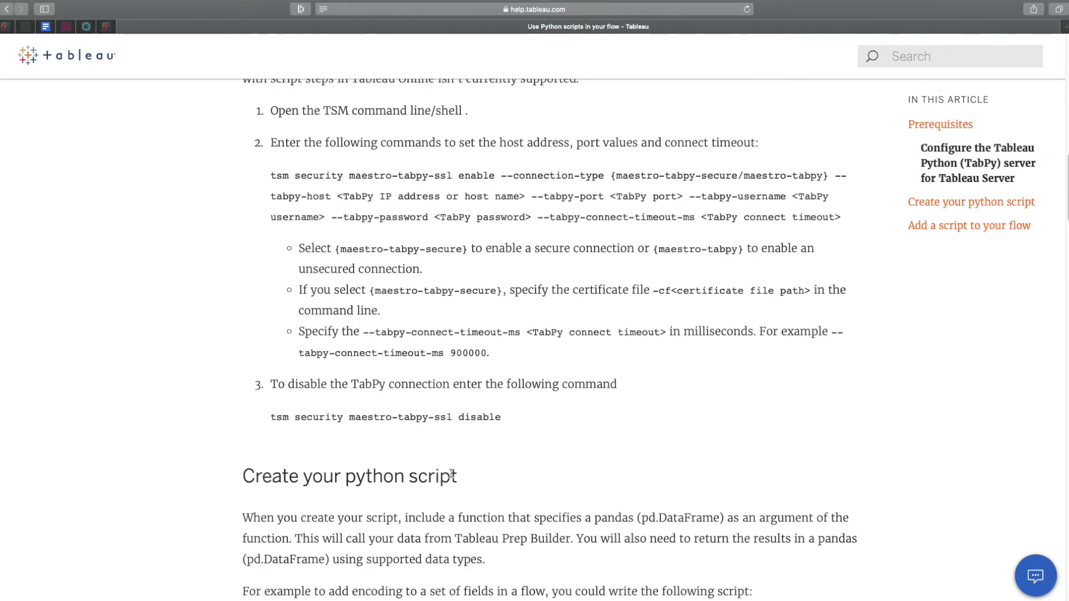
{"action": "scroll", "coordinate": [456, 464], "scroll_direction": "down", "scroll_amount": 1}
{"action": "scroll", "coordinate": [451, 468], "scroll_direction": "down", "scroll_amount": 8}
{"action": "scroll", "coordinate": [451, 469], "scroll_direction": "up", "scroll_amount": 2}
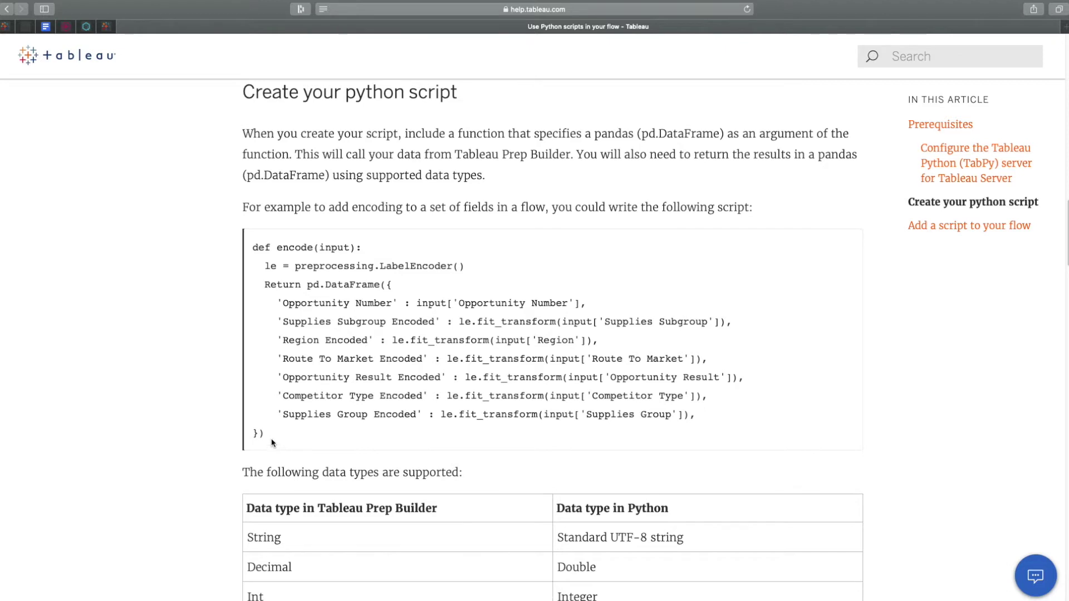
Select the example encode() script under 'Create your python script' and start a new tab.
{"action": "left_click_drag", "start_coordinate": [271, 436], "coordinate": [249, 248]}
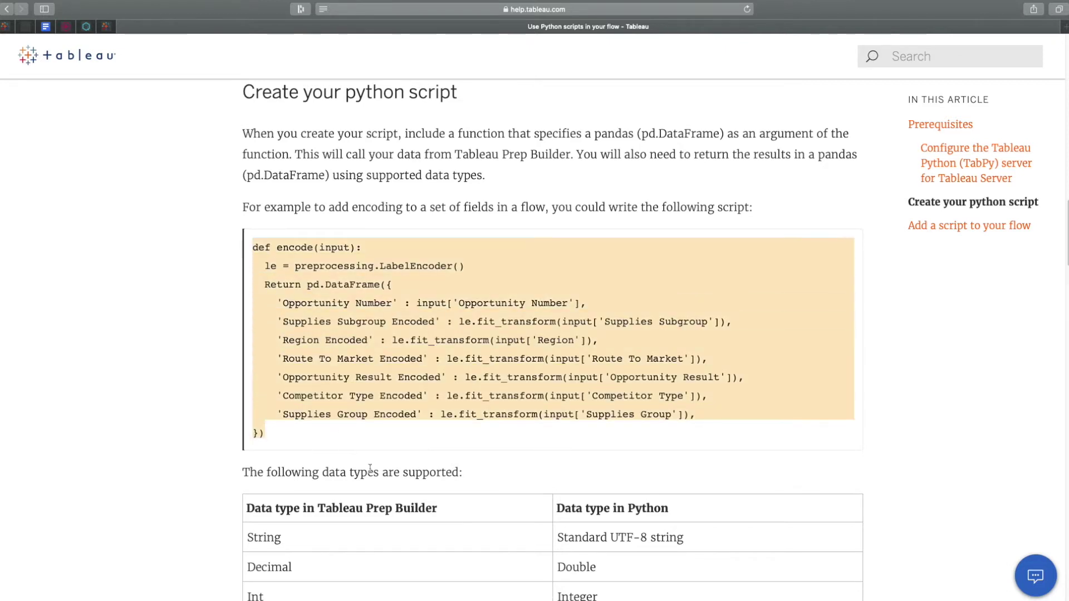
{"action": "scroll", "coordinate": [403, 500], "scroll_direction": "up", "scroll_amount": 1}
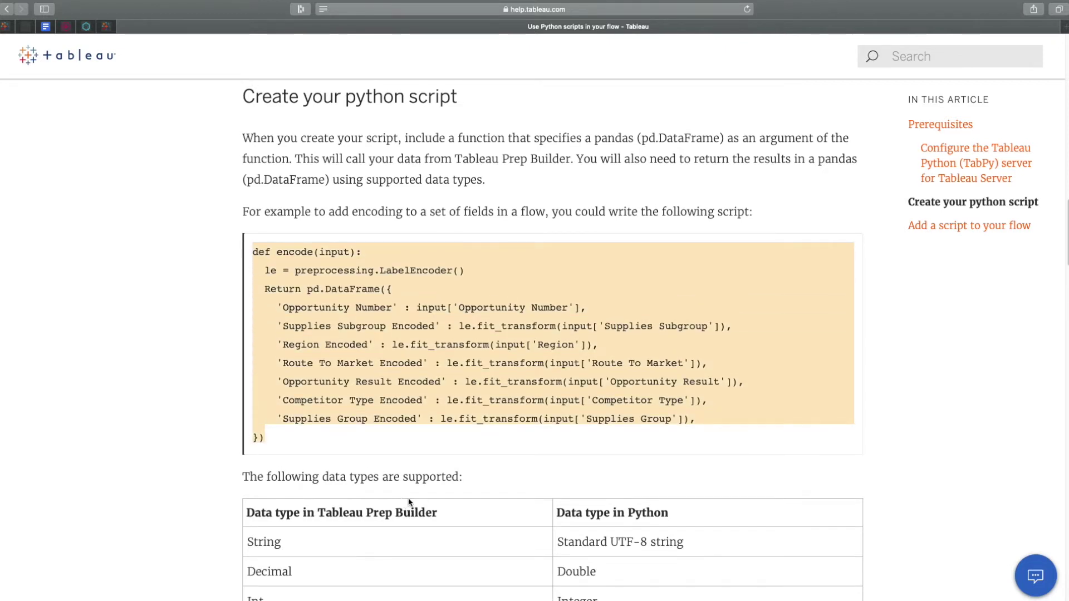
{"action": "scroll", "coordinate": [357, 378], "scroll_direction": "up", "scroll_amount": 1}
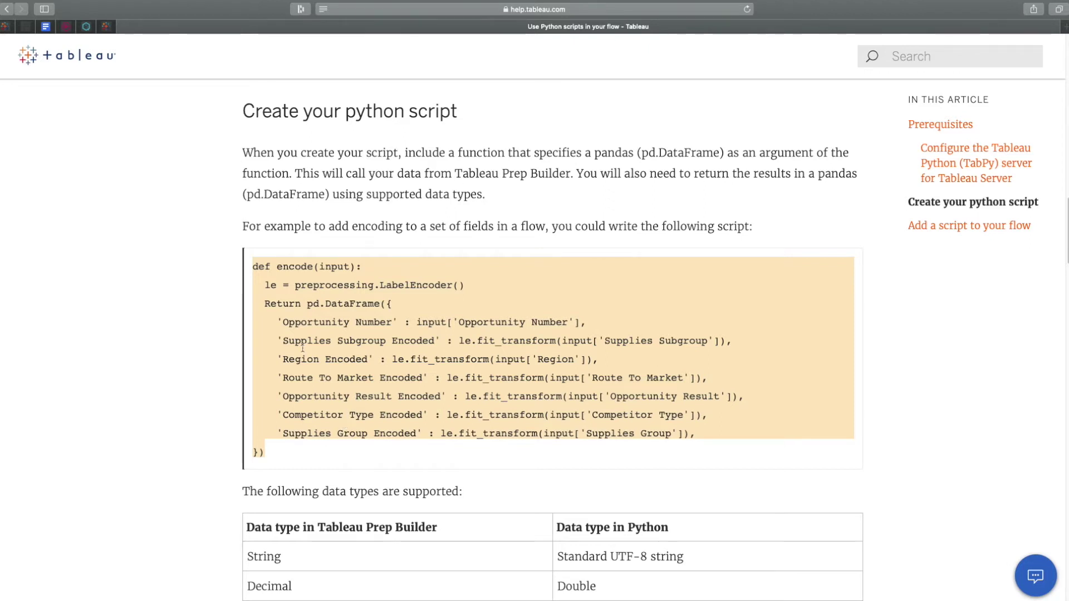
{"action": "left_click", "coordinate": [280, 174]}
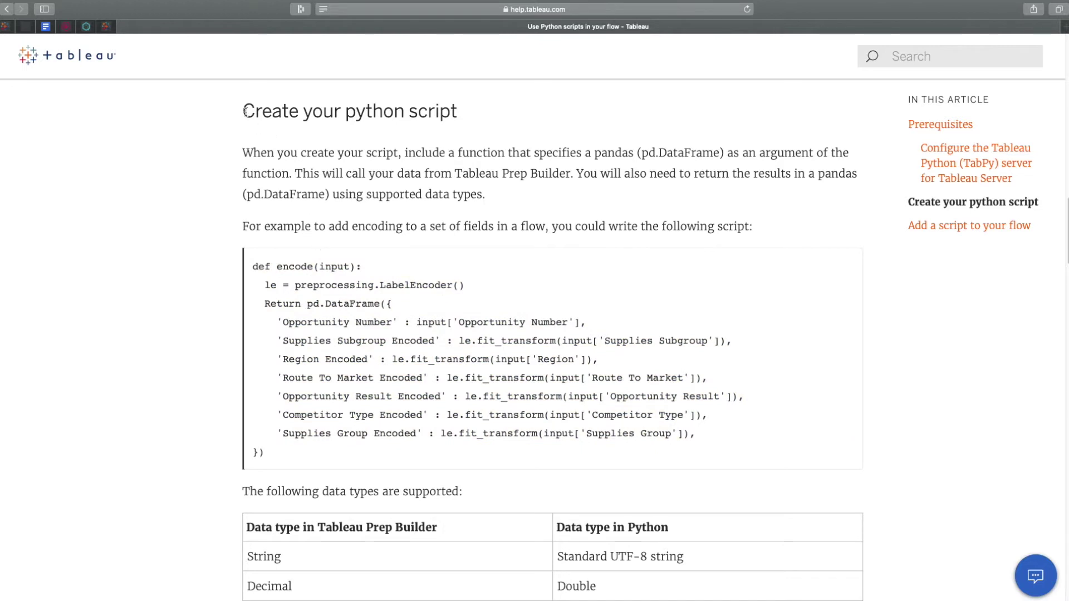
{"action": "left_click_drag", "start_coordinate": [243, 111], "coordinate": [462, 109]}
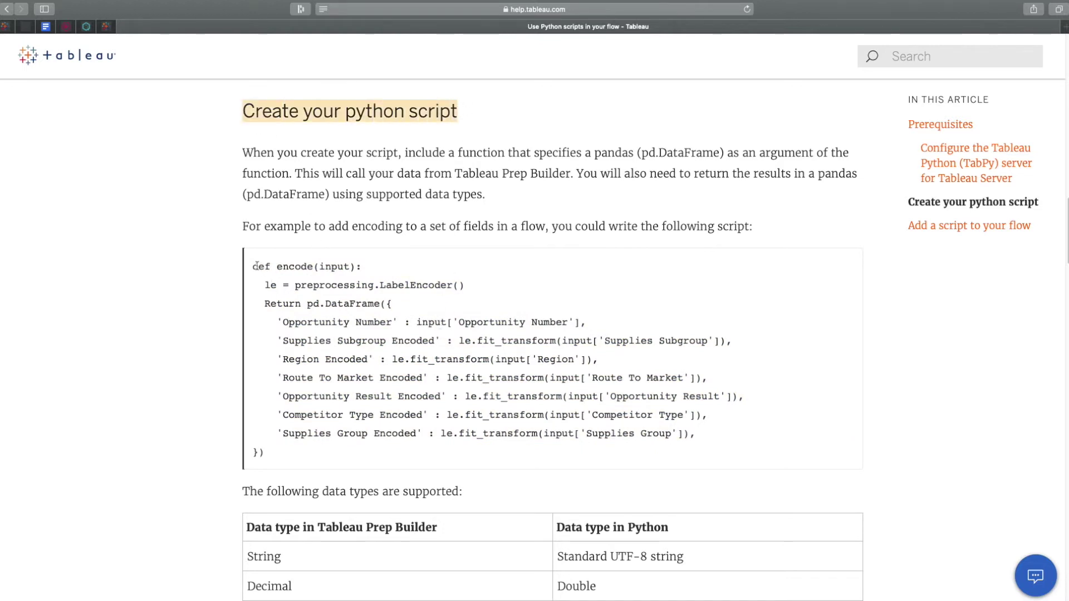
{"action": "left_click_drag", "start_coordinate": [255, 266], "coordinate": [328, 451]}
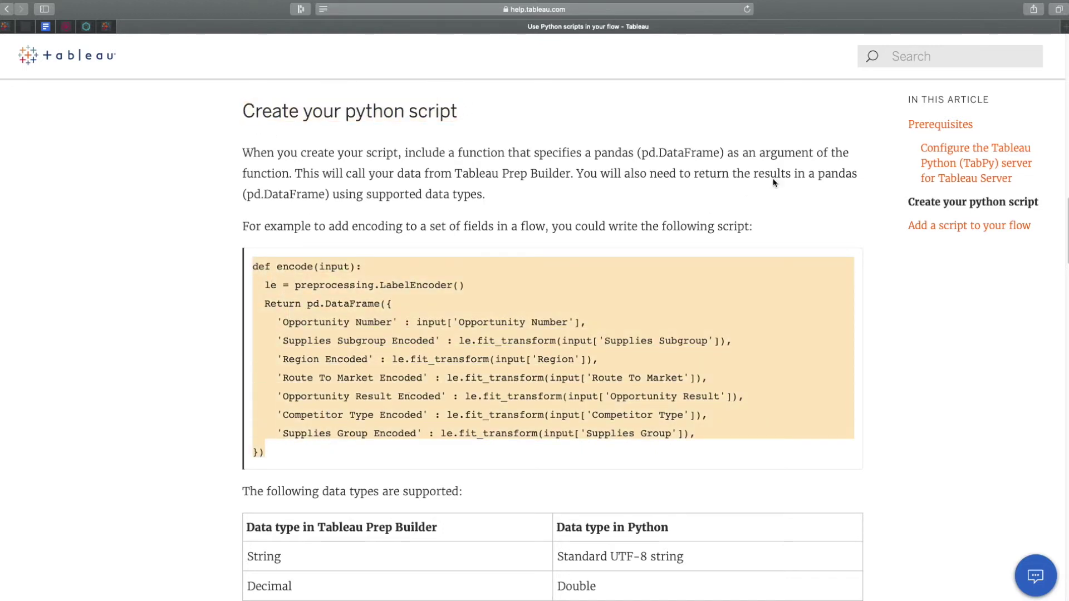
{"action": "key", "text": "super+t"}
{"action": "type", "text": "google.com"}
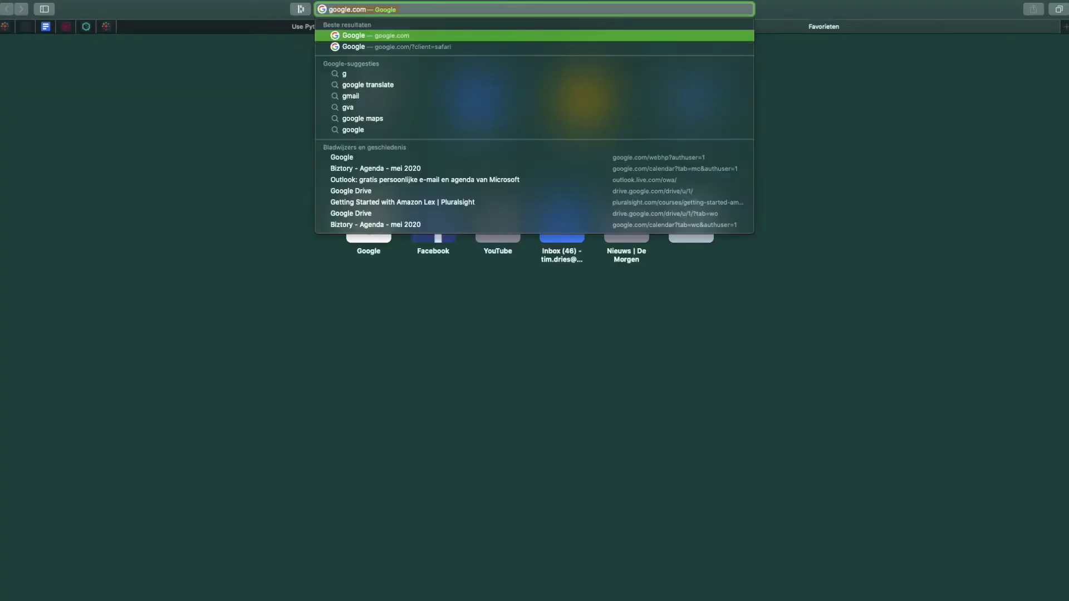
Search Google for 'python code checker' and open the ExtendsClass Python Code Checker.
{"action": "key", "text": "Return"}
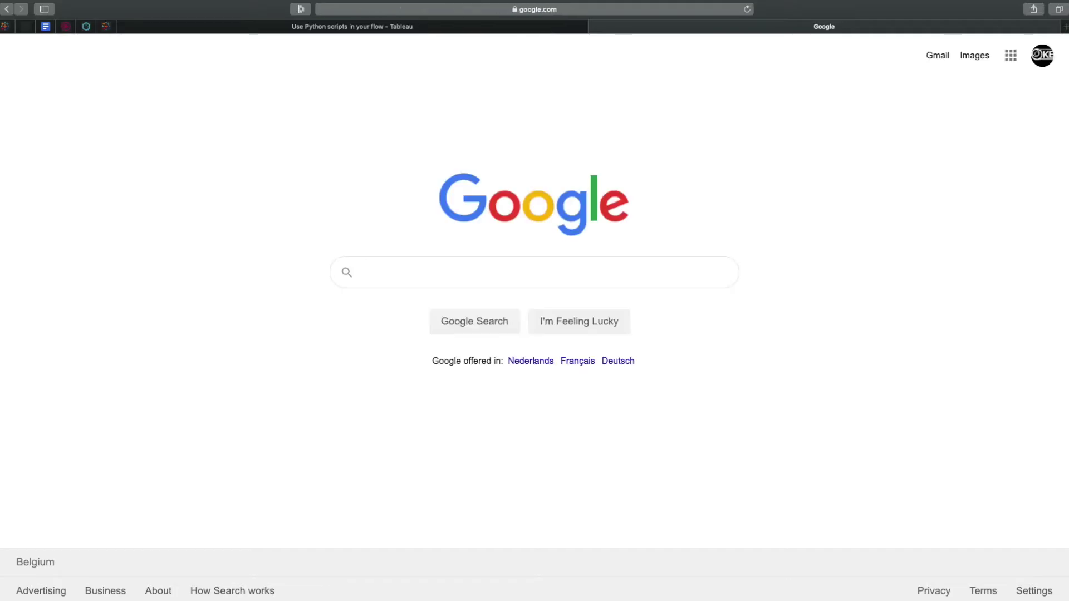
{"action": "type", "text": "pytho"}
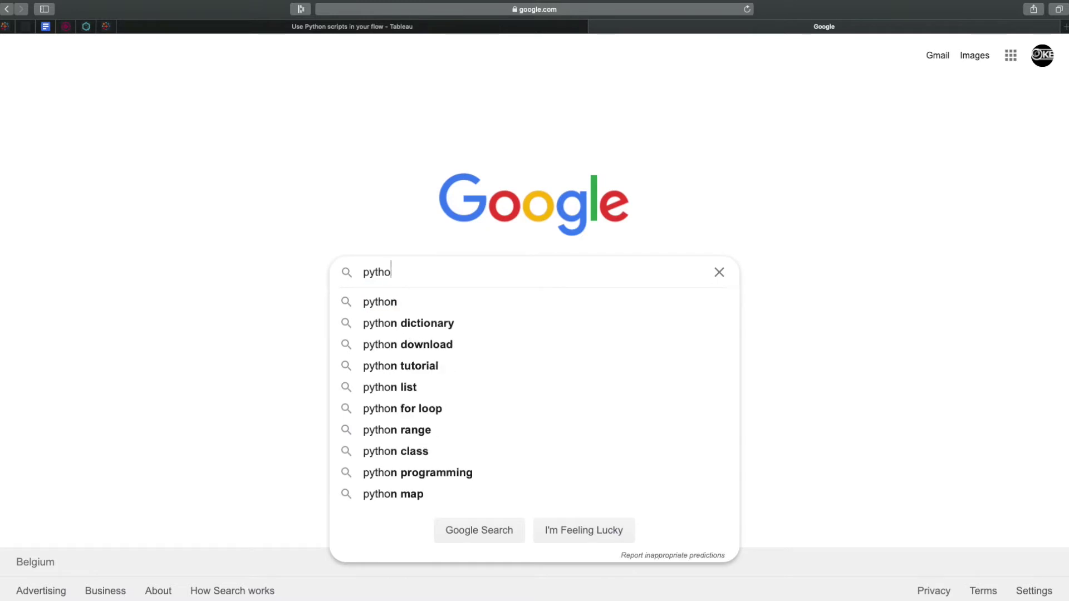
{"action": "type", "text": "n code checker"}
{"action": "key", "text": "Return"}
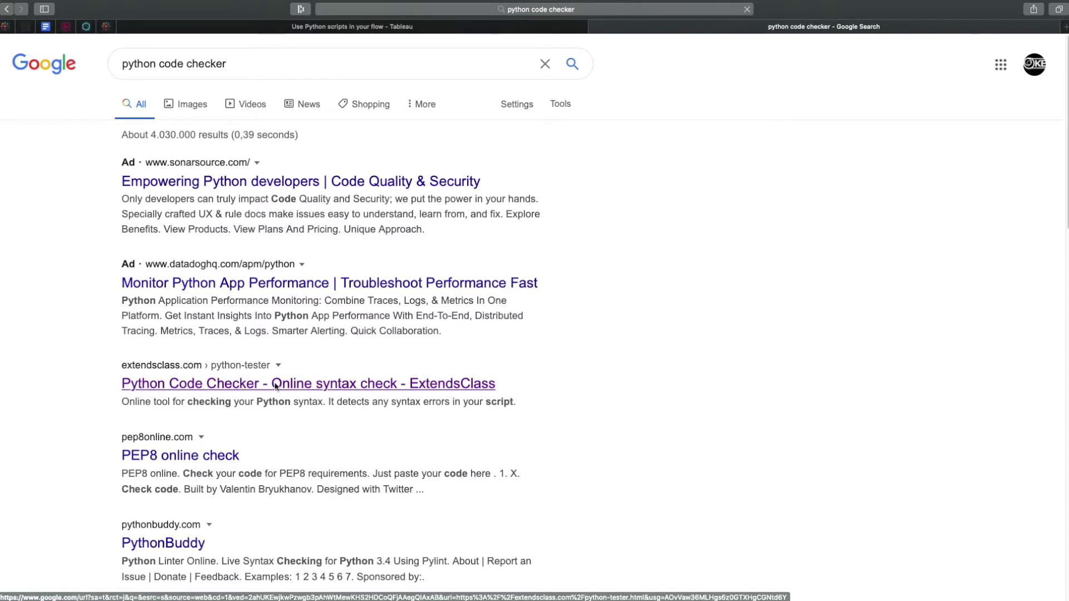
{"action": "left_click", "coordinate": [275, 384]}
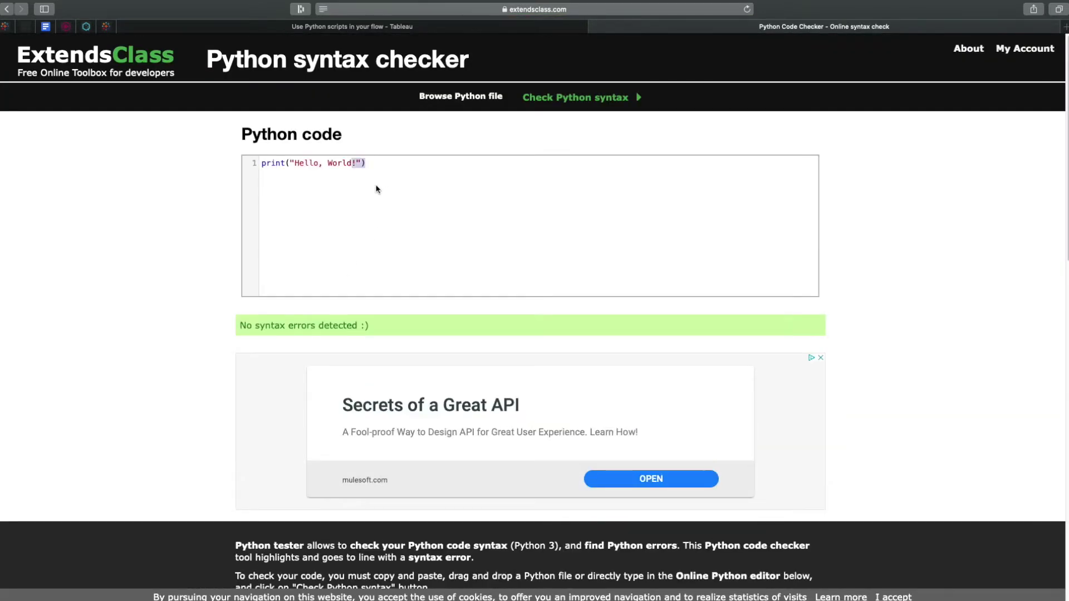
Replace the sample Hello World code with the copied encode script and check its syntax.
{"action": "key", "text": "ctrl+a"}
{"action": "key", "text": "BackSpace"}
{"action": "type", "text": "def encode(input):   le = preprocessing.LabelEncoder()   Return pd.DataFrame({     'Opportunity Number' : input['Opportunity Number'],     'Supplies Subgroup Encoded' : le.fit_transform(input['Supplies Subgroup']),     'Region Encoded' : le.fit_transform(input['Region']),     'Route To Market Encoded' : le.fit_transform(input['Route To Market']),     'Opportunity Result Encoded' : le.fit_transform(input['Opportunity Result']),     'Competitor Type Encoded' : le.fit_transform(input['Competitor Type']),     'Supplies Group Encoded' : le.fit_transform(input['Supplies Group']), })"}
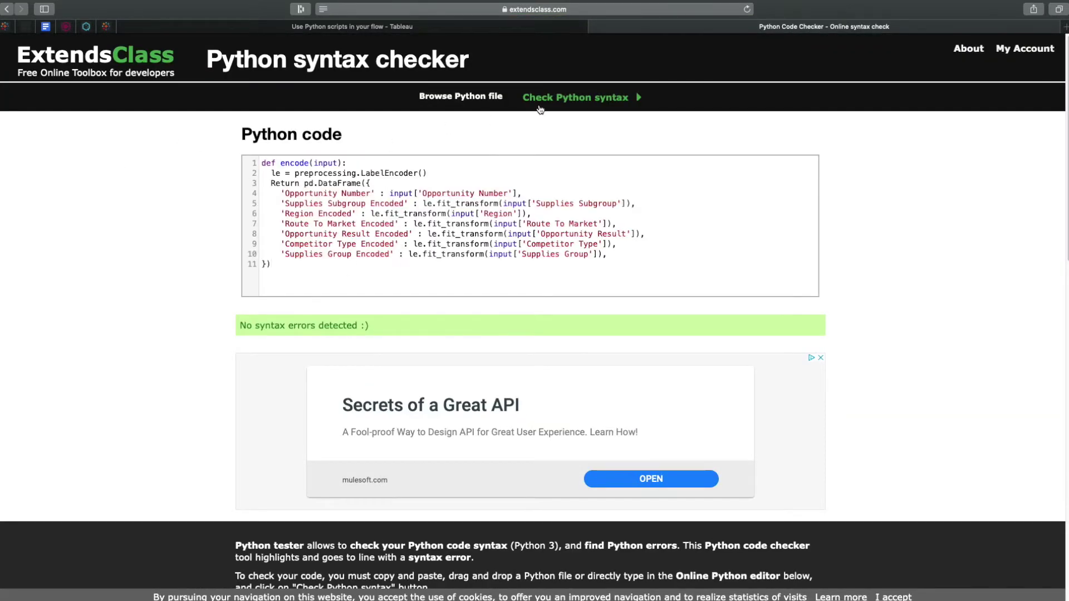
{"action": "left_click", "coordinate": [538, 108]}
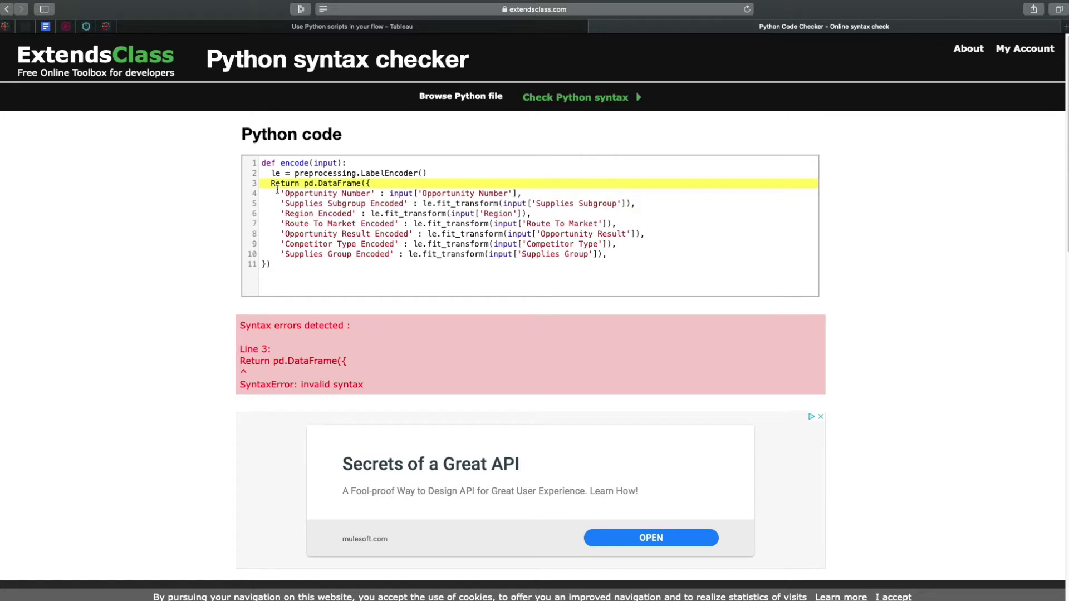
Change 'Return' to lowercase 'return' on line 3 and re-run the syntax check.
{"action": "left_click_drag", "start_coordinate": [270, 183], "coordinate": [298, 183]}
{"action": "left_click", "coordinate": [276, 184]}
{"action": "key", "text": "BackSpace"}
{"action": "type", "text": "r"}
{"action": "left_click_drag", "start_coordinate": [301, 284], "coordinate": [226, 152]}
{"action": "key", "text": "super+c"}
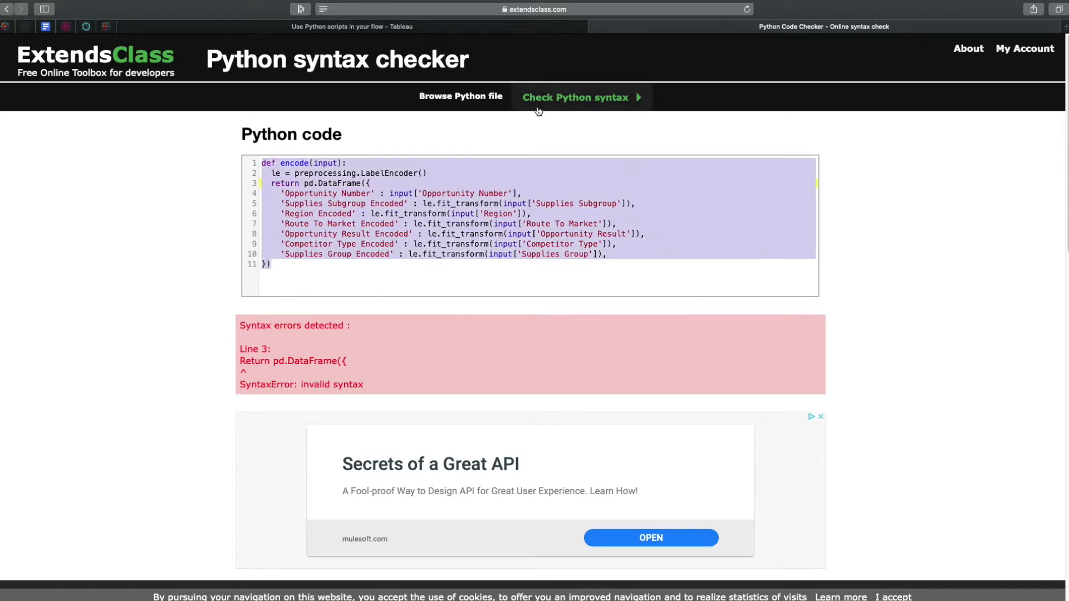
{"action": "left_click", "coordinate": [544, 105]}
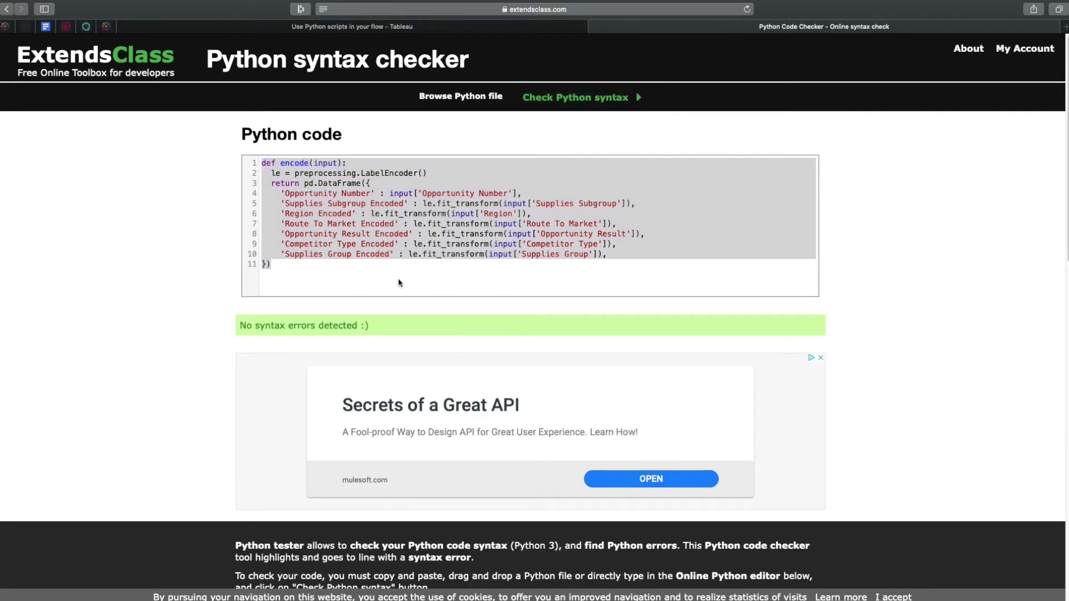
Review the error-free encode script and copy all eleven lines.
{"action": "left_click", "coordinate": [365, 264]}
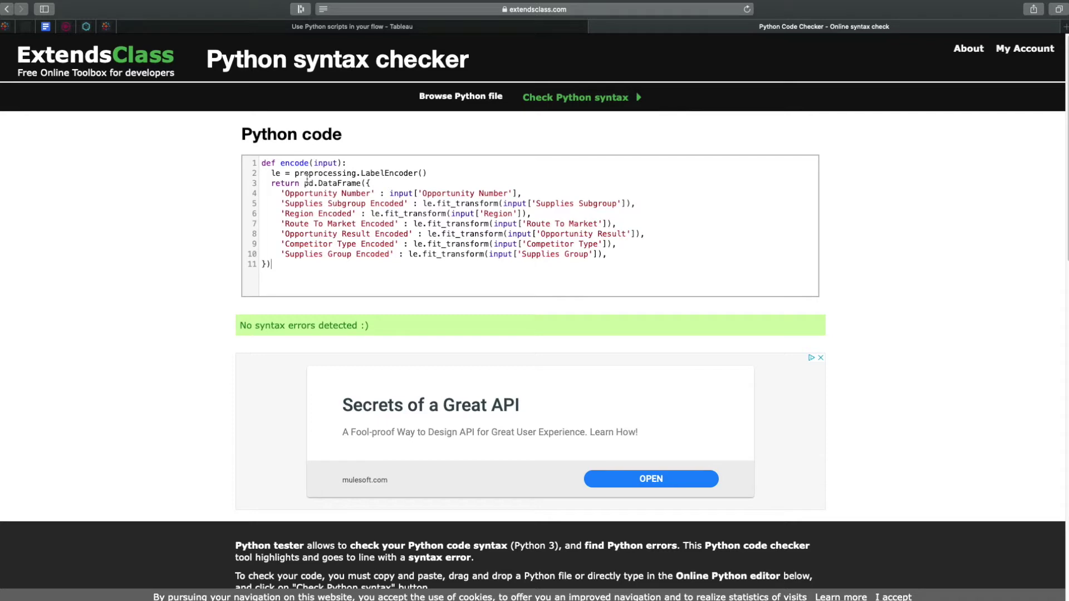
{"action": "left_click_drag", "start_coordinate": [361, 172], "coordinate": [431, 173]}
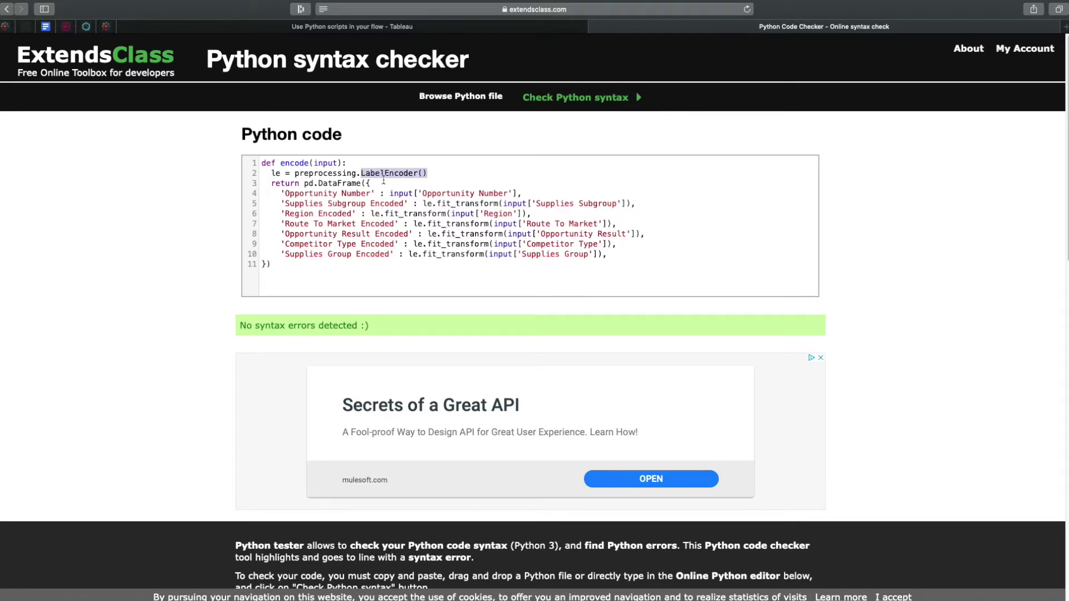
{"action": "left_click_drag", "start_coordinate": [294, 173], "coordinate": [373, 173]}
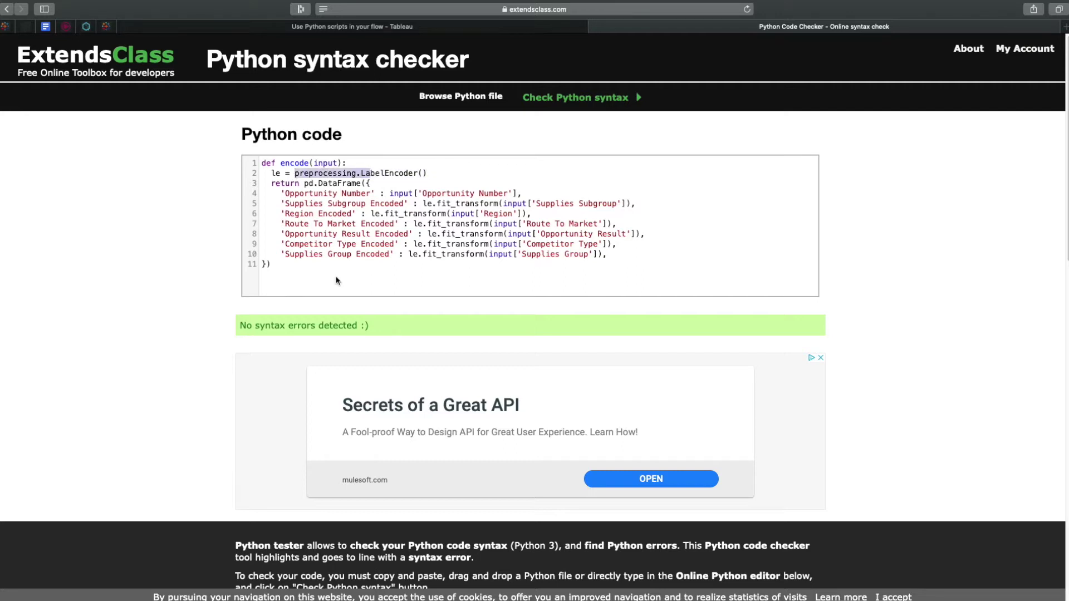
{"action": "left_click", "coordinate": [309, 284]}
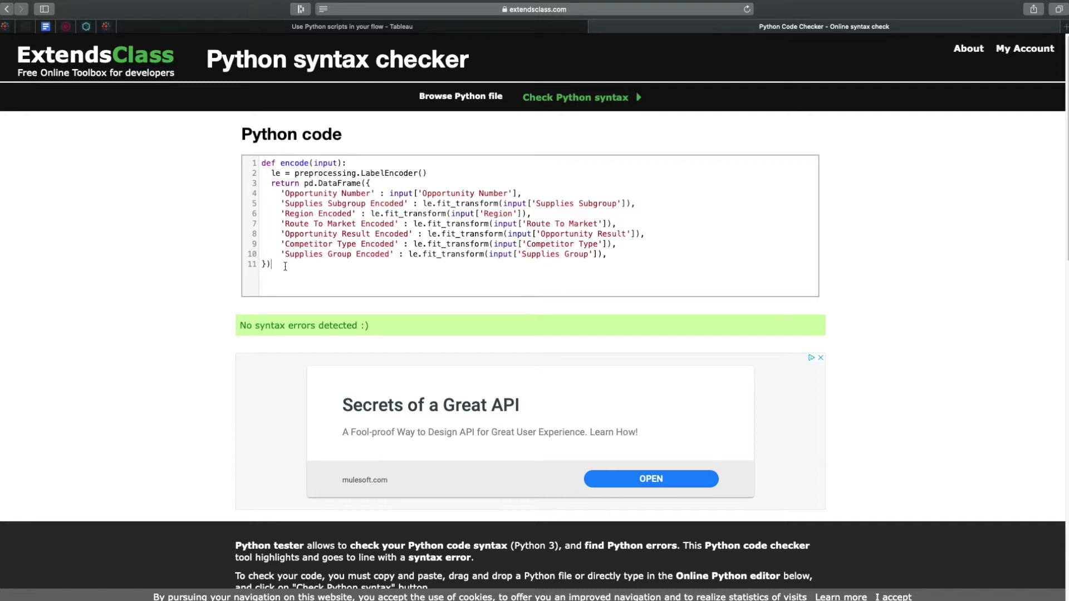
{"action": "left_click_drag", "start_coordinate": [284, 265], "coordinate": [239, 151]}
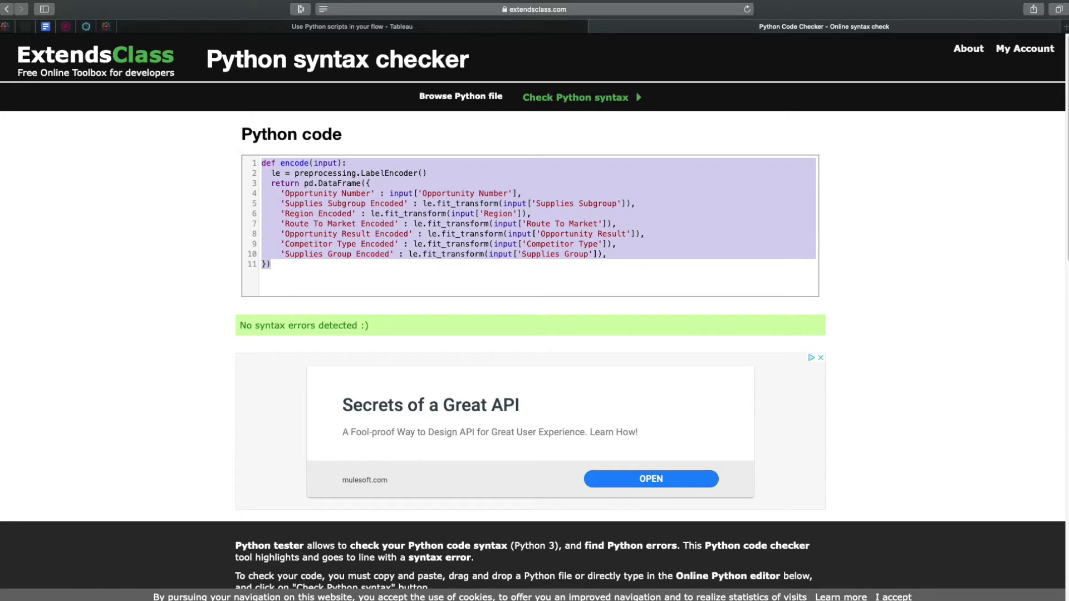
{"action": "key", "text": "super+Tab"}
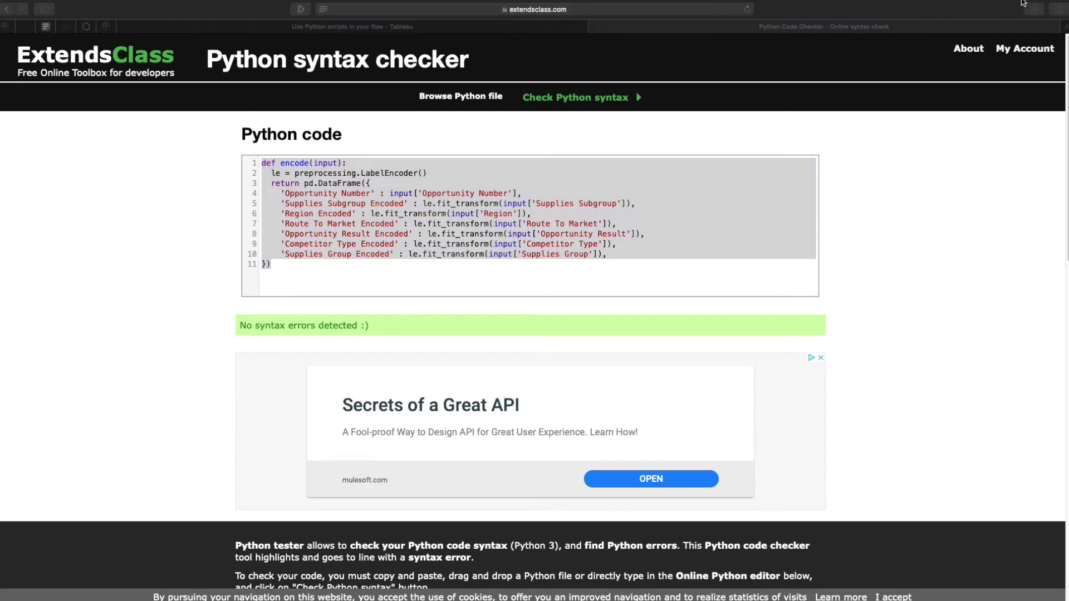
{"action": "key", "text": "super+Tab"}
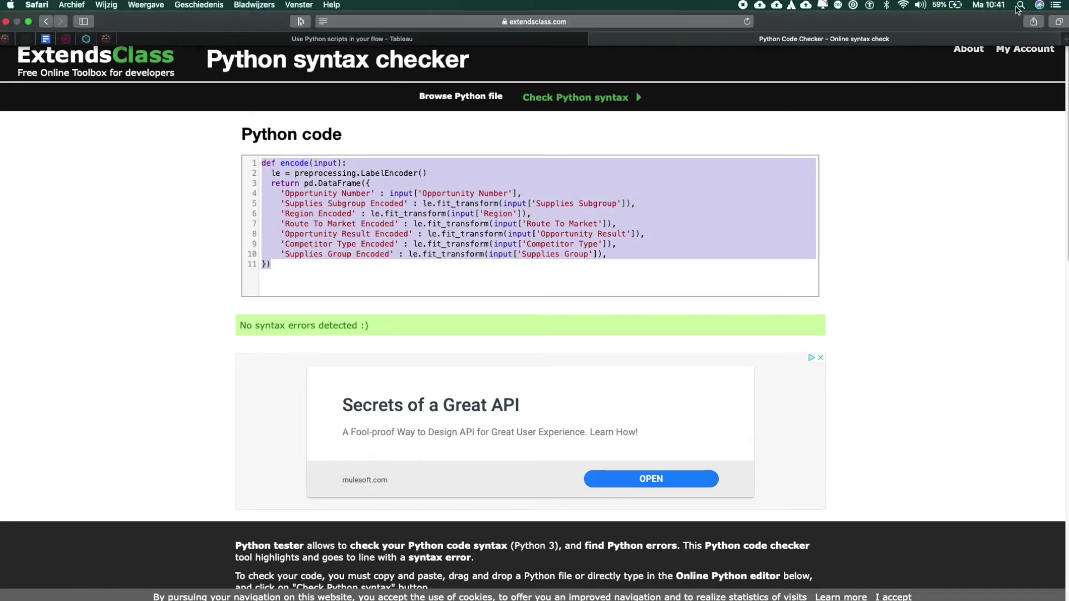
Launch Visual Studio Code and paste the encode function into the empty Untitled-1 file.
{"action": "left_click", "coordinate": [1020, 5]}
{"action": "type", "text": "vis"}
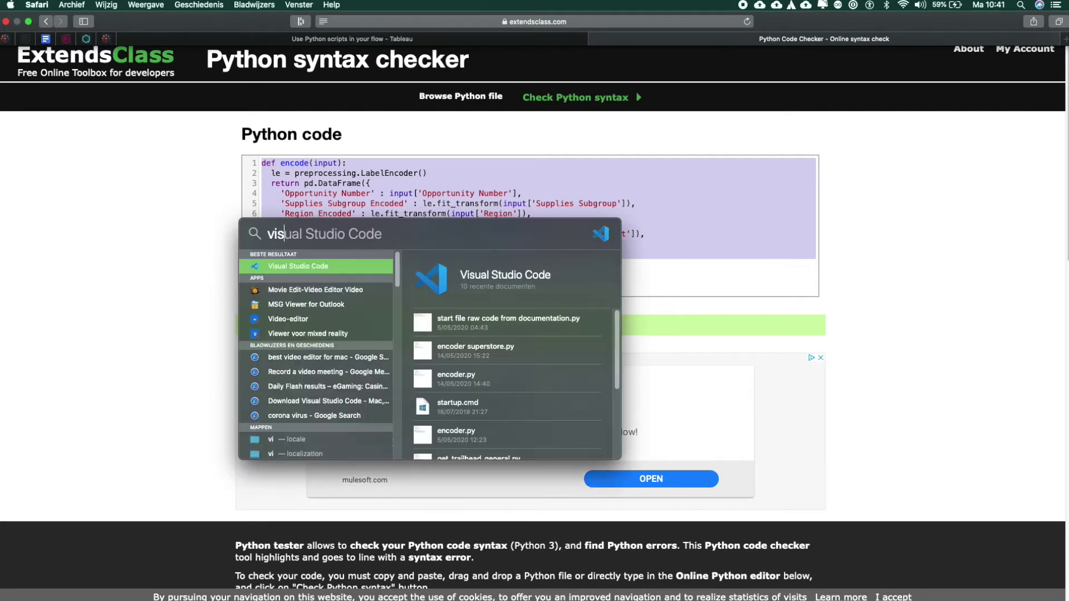
{"action": "type", "text": "u"}
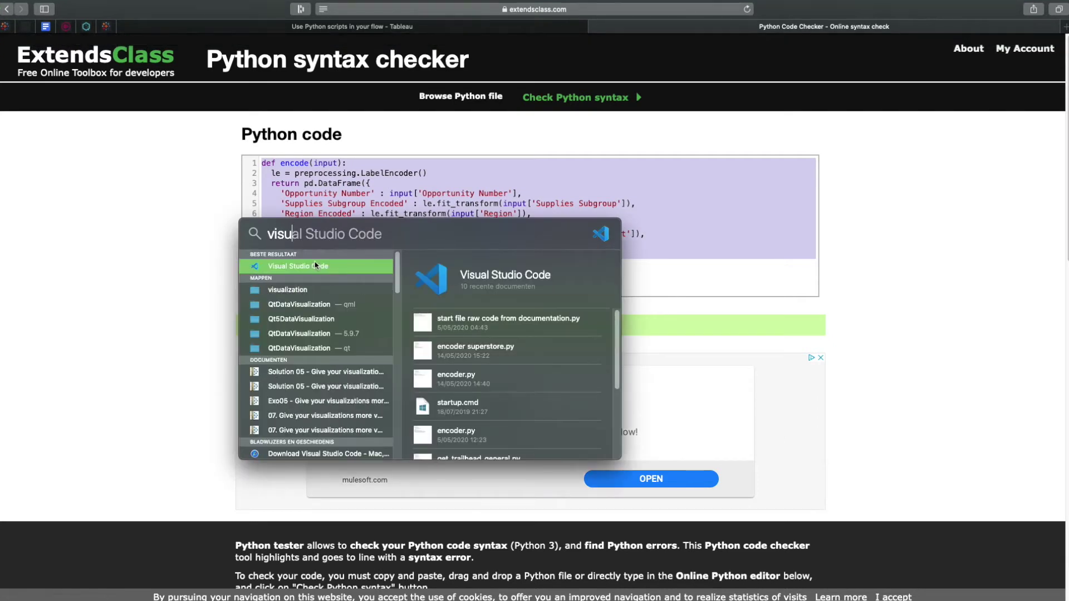
{"action": "left_click", "coordinate": [316, 264]}
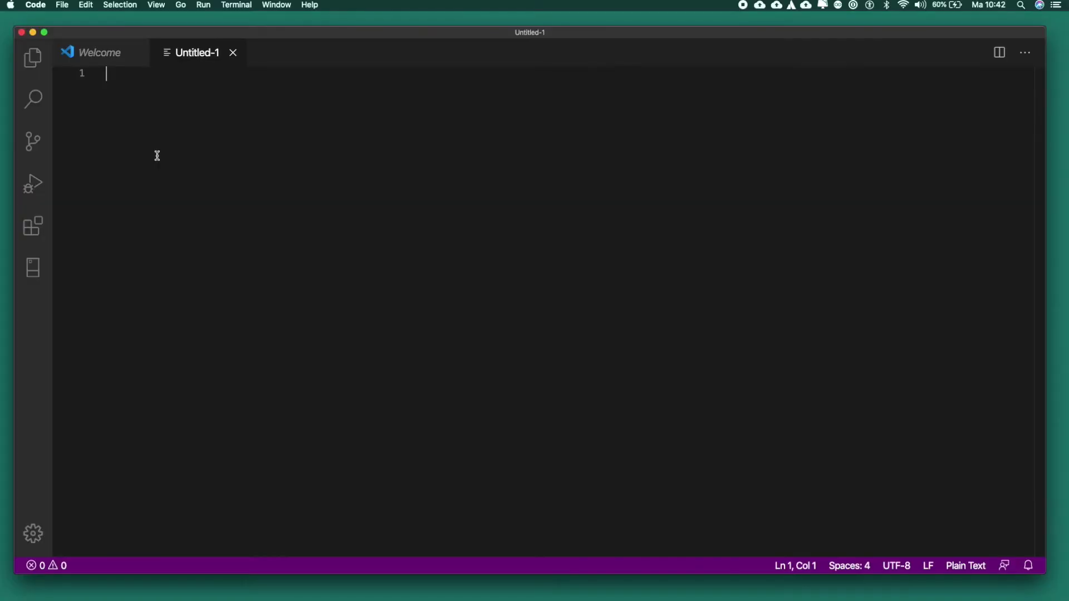
{"action": "key", "text": "super+v"}
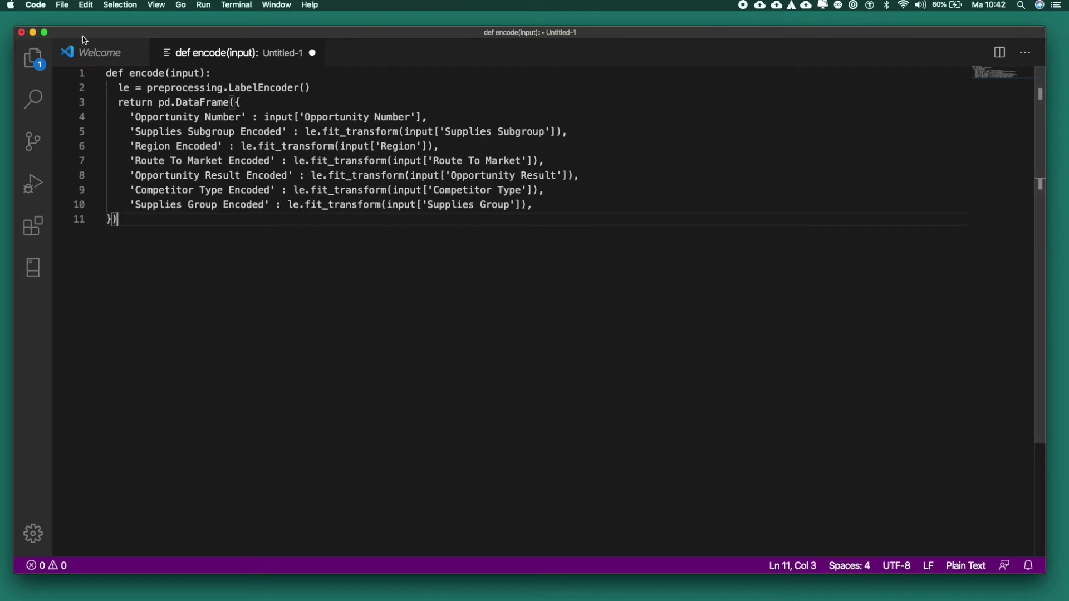
{"action": "left_click", "coordinate": [62, 5]}
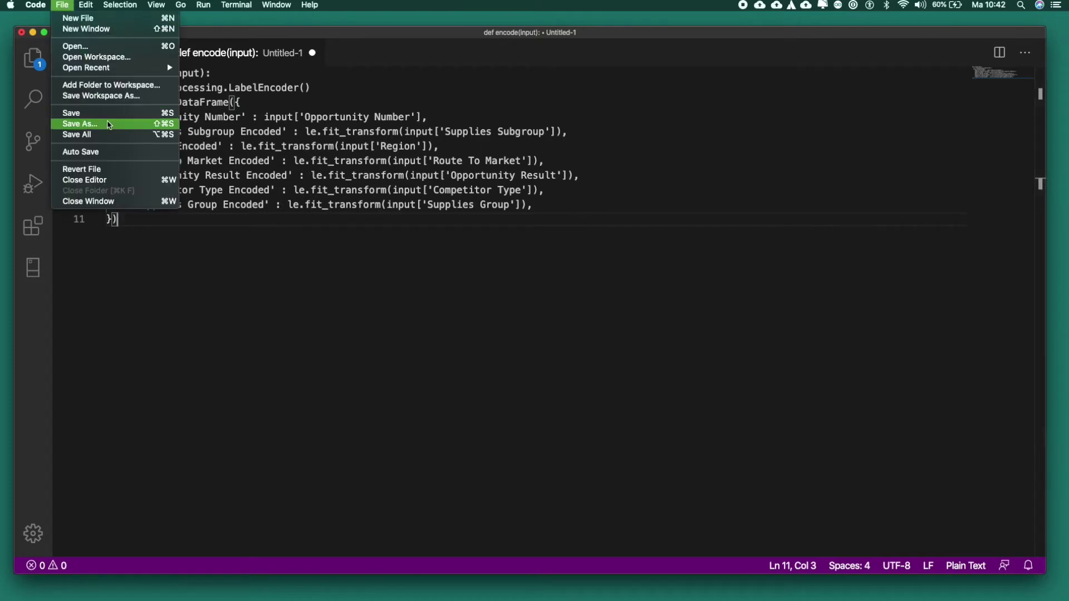
Save the script as mycode.py in Bureaublad (Desktop), overwriting the existing file.
{"action": "left_click", "coordinate": [107, 124]}
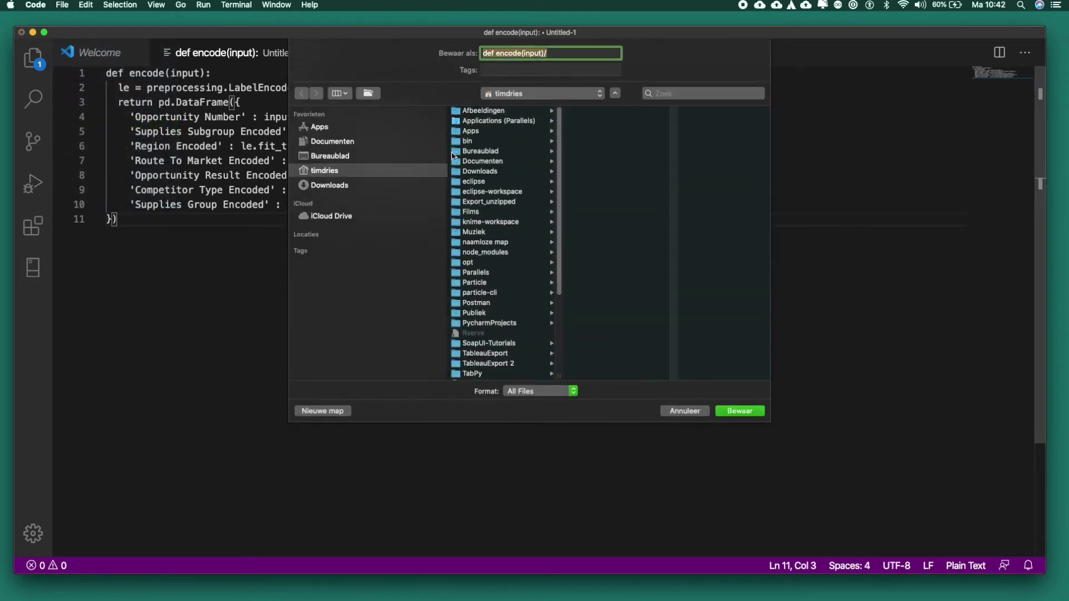
{"action": "mouse_move", "coordinate": [405, 33]}
{"action": "left_mouse_down"}
{"action": "mouse_move", "coordinate": [396, 93]}
{"action": "mouse_move", "coordinate": [426, 31]}
{"action": "left_mouse_up"}
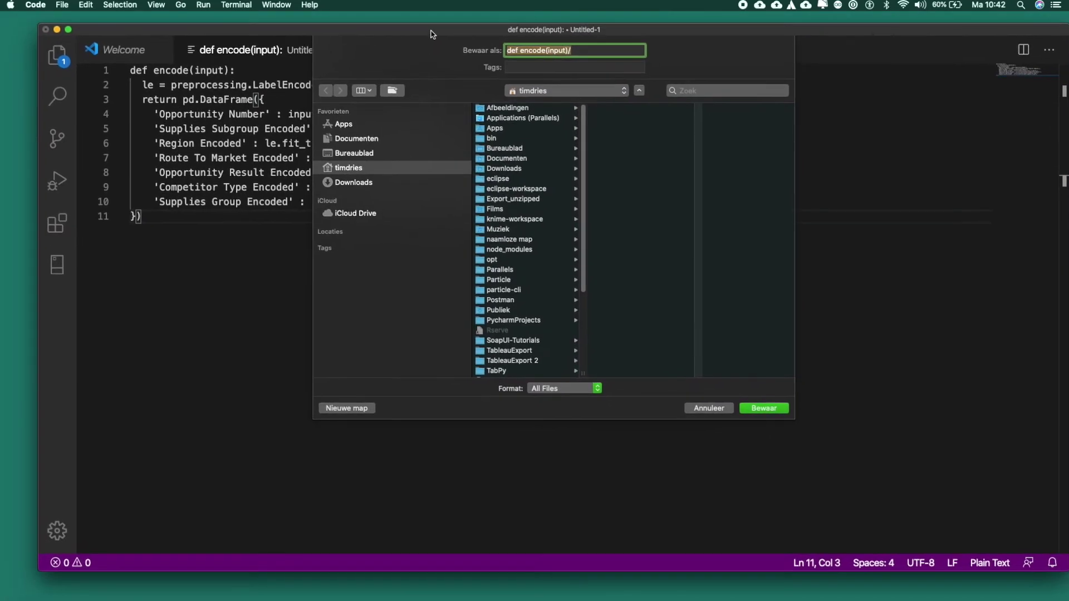
{"action": "left_click", "coordinate": [357, 157]}
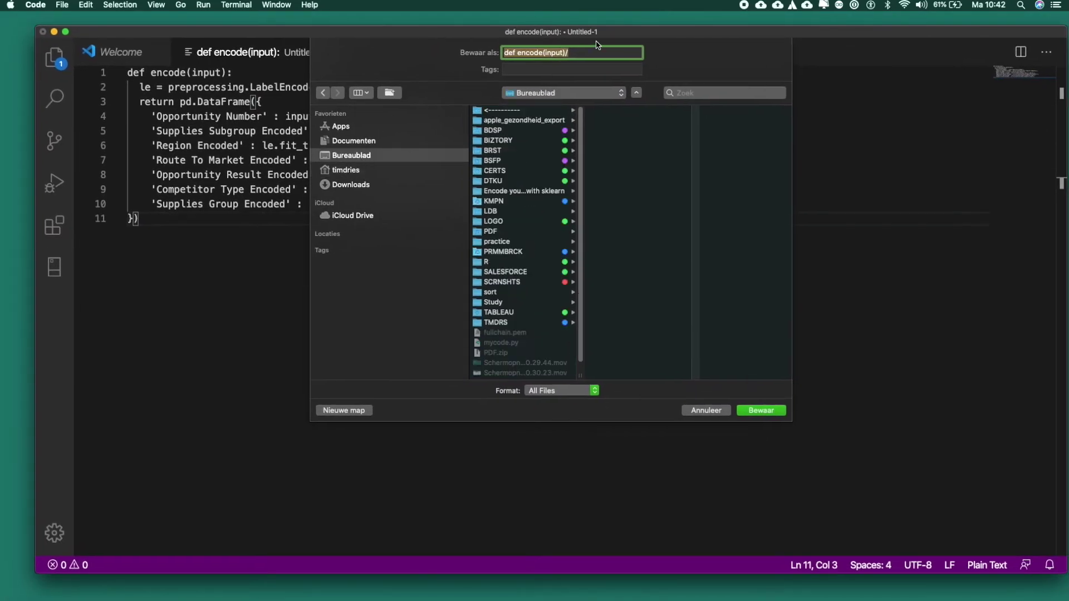
{"action": "type", "text": "mycode.py"}
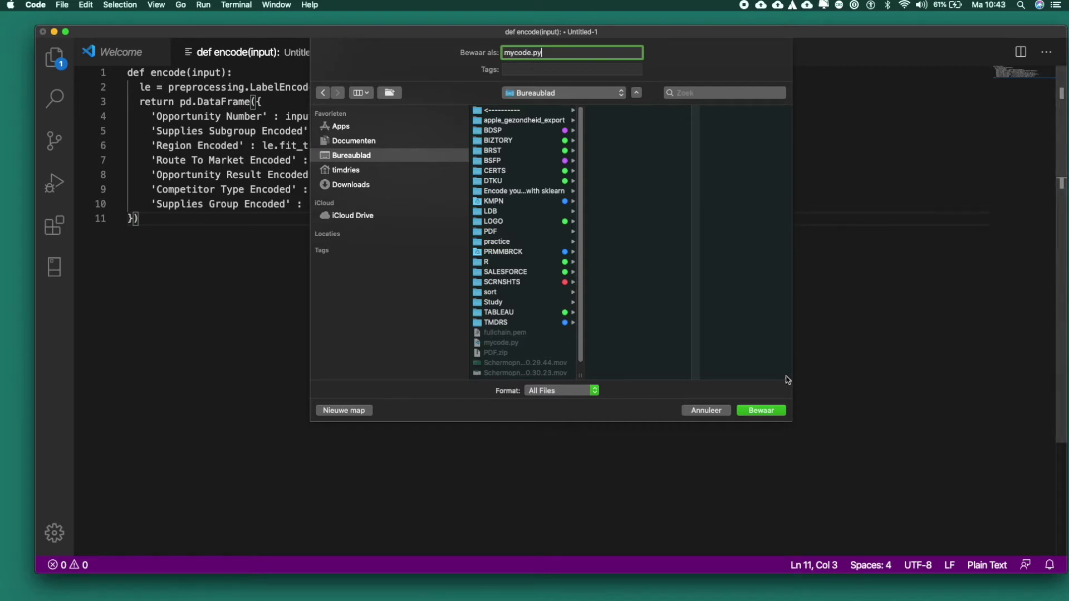
{"action": "left_click", "coordinate": [771, 410]}
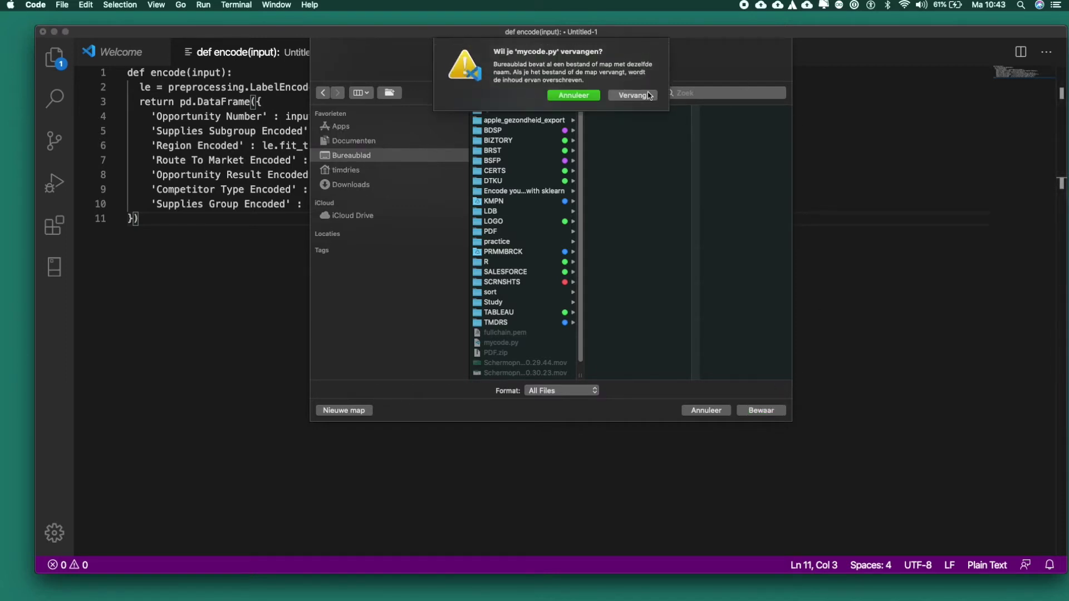
{"action": "left_click", "coordinate": [644, 95]}
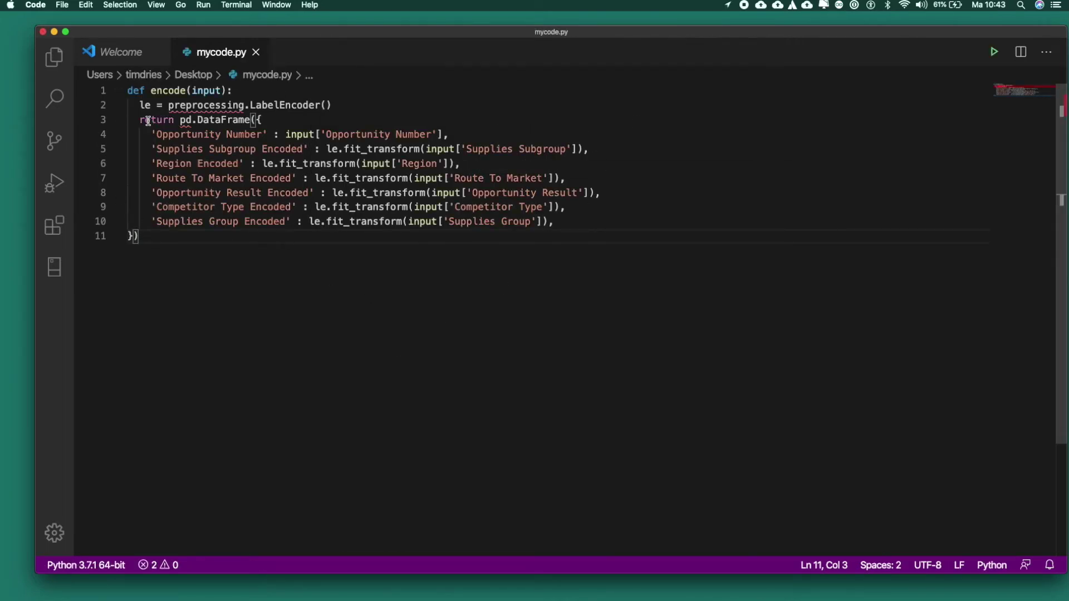
Return to the Tableau Help article and locate the get_output_schema reference.
{"action": "left_click", "coordinate": [120, 91]}
{"action": "left_click", "coordinate": [121, 91]}
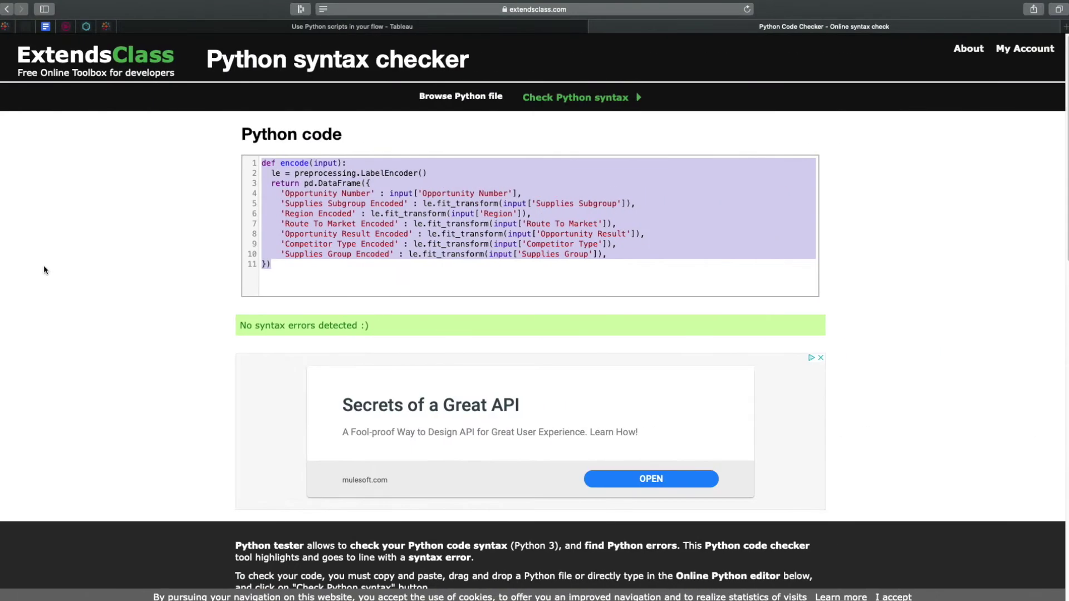
{"action": "left_click", "coordinate": [354, 25]}
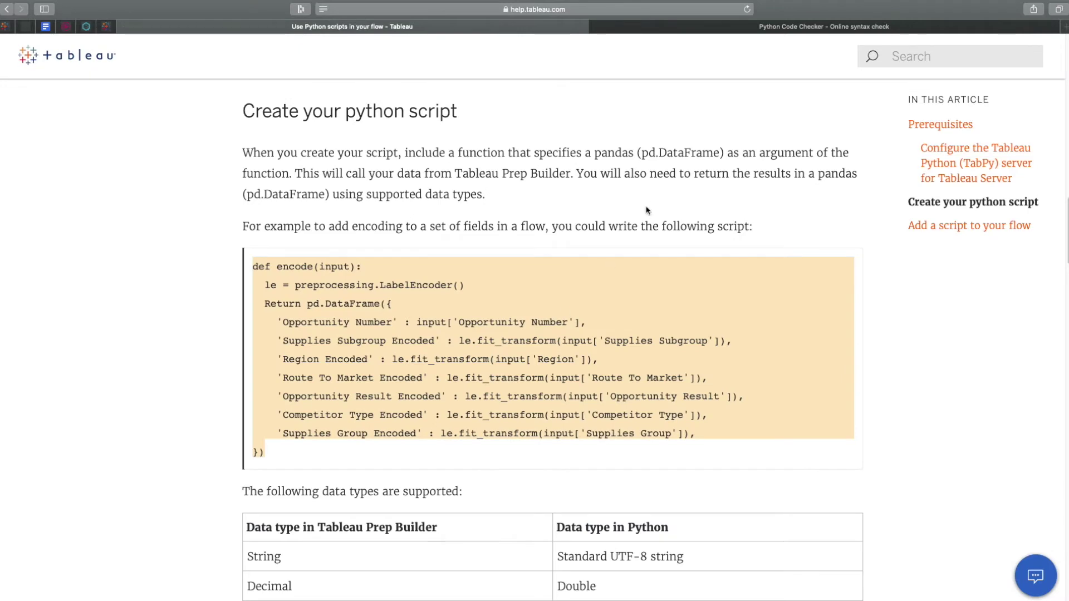
{"action": "left_click", "coordinate": [721, 301]}
{"action": "scroll", "coordinate": [710, 318], "scroll_direction": "down", "scroll_amount": 3}
{"action": "scroll", "coordinate": [705, 331], "scroll_direction": "down", "scroll_amount": 2}
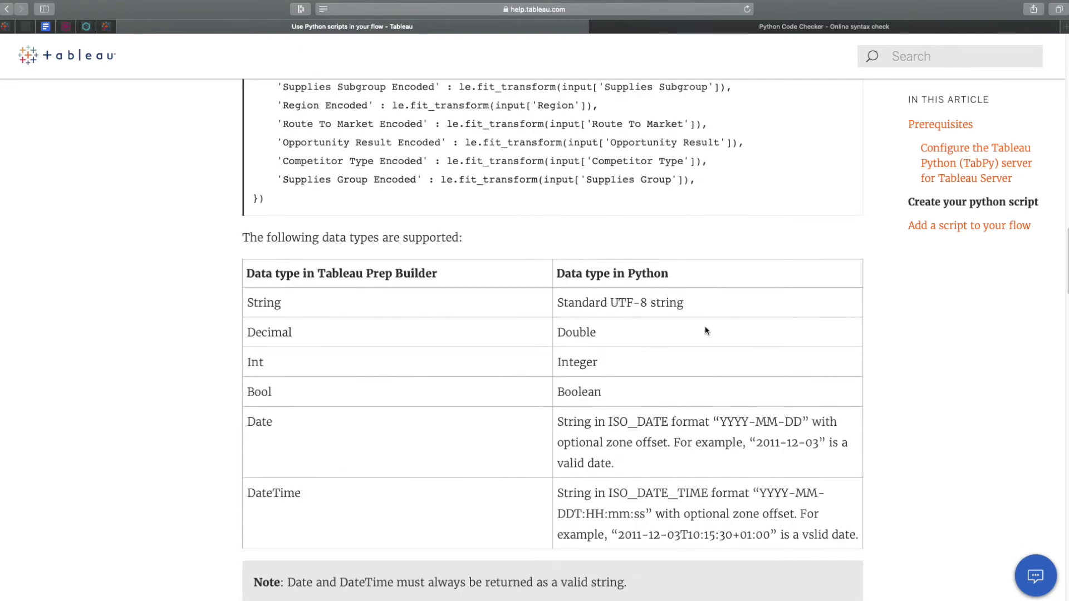
{"action": "scroll", "coordinate": [703, 349], "scroll_direction": "down", "scroll_amount": 5}
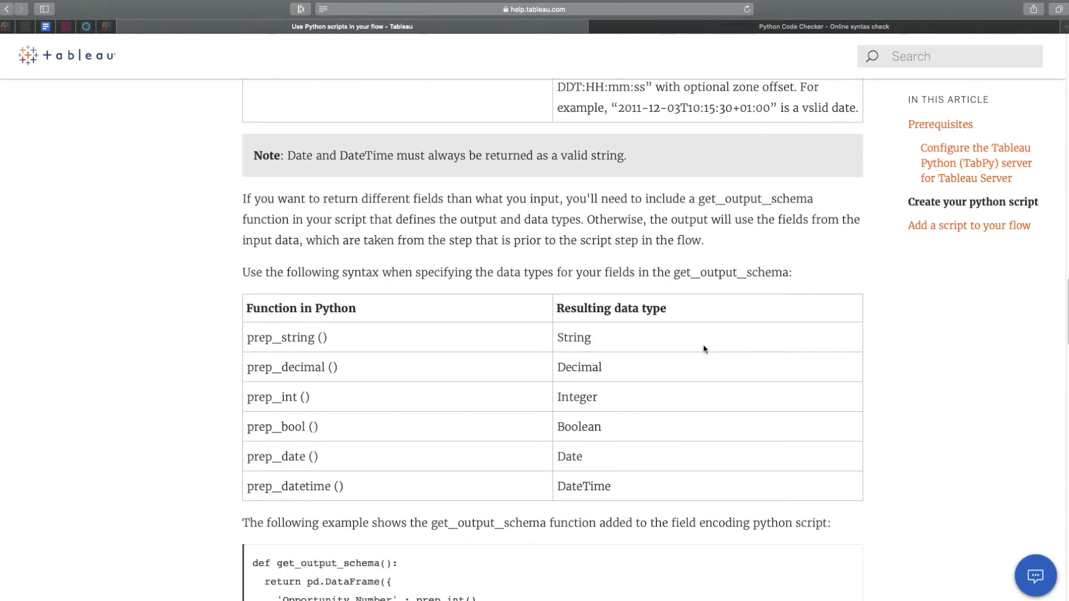
{"action": "scroll", "coordinate": [703, 349], "scroll_direction": "down", "scroll_amount": 2}
{"action": "scroll", "coordinate": [703, 349], "scroll_direction": "down", "scroll_amount": 2}
{"action": "scroll", "coordinate": [703, 349], "scroll_direction": "down", "scroll_amount": 1}
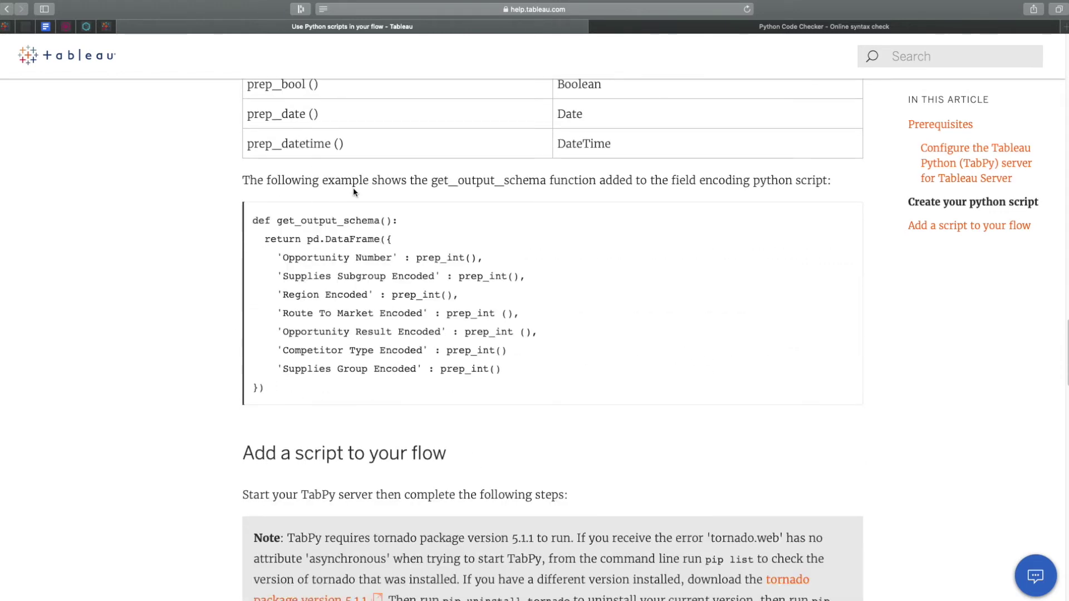
{"action": "left_click_drag", "start_coordinate": [430, 180], "coordinate": [547, 181]}
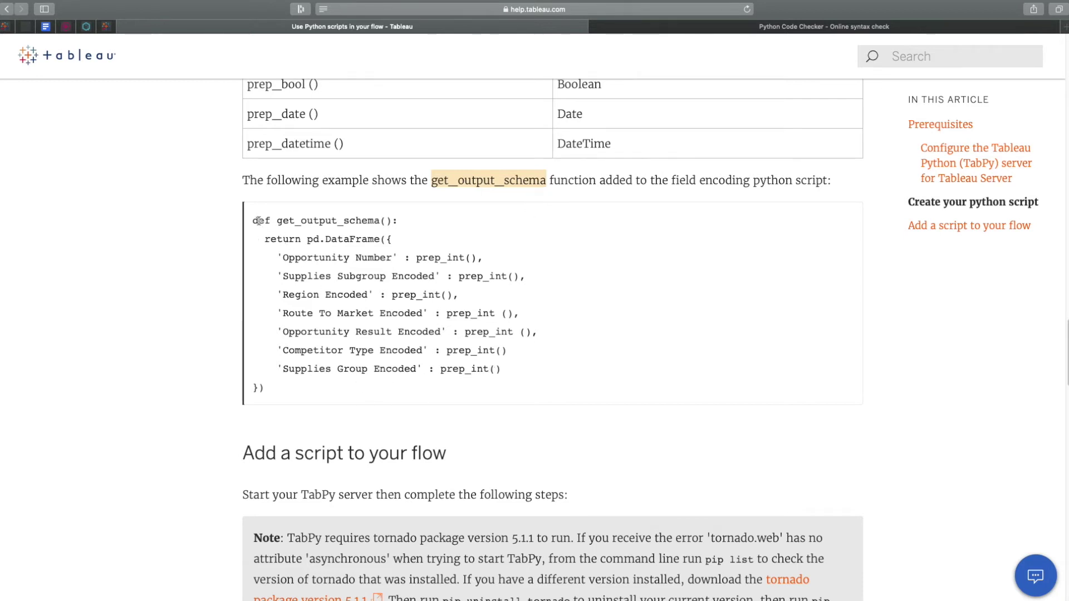
Review and select the full get_output_schema example with its encoded output fields.
{"action": "left_click_drag", "start_coordinate": [252, 221], "coordinate": [388, 221]}
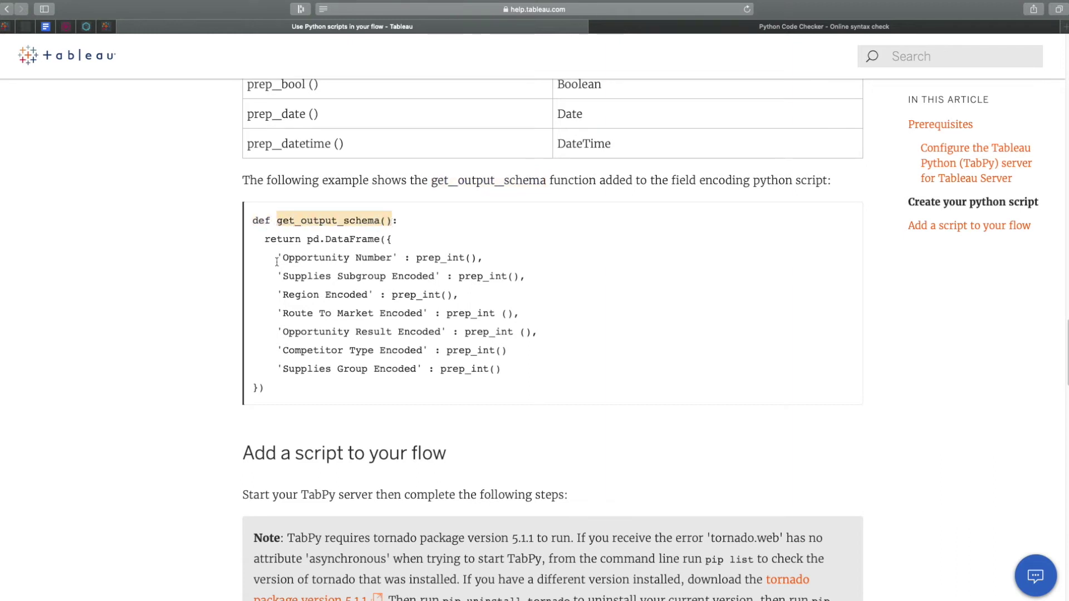
{"action": "left_click_drag", "start_coordinate": [280, 258], "coordinate": [393, 258]}
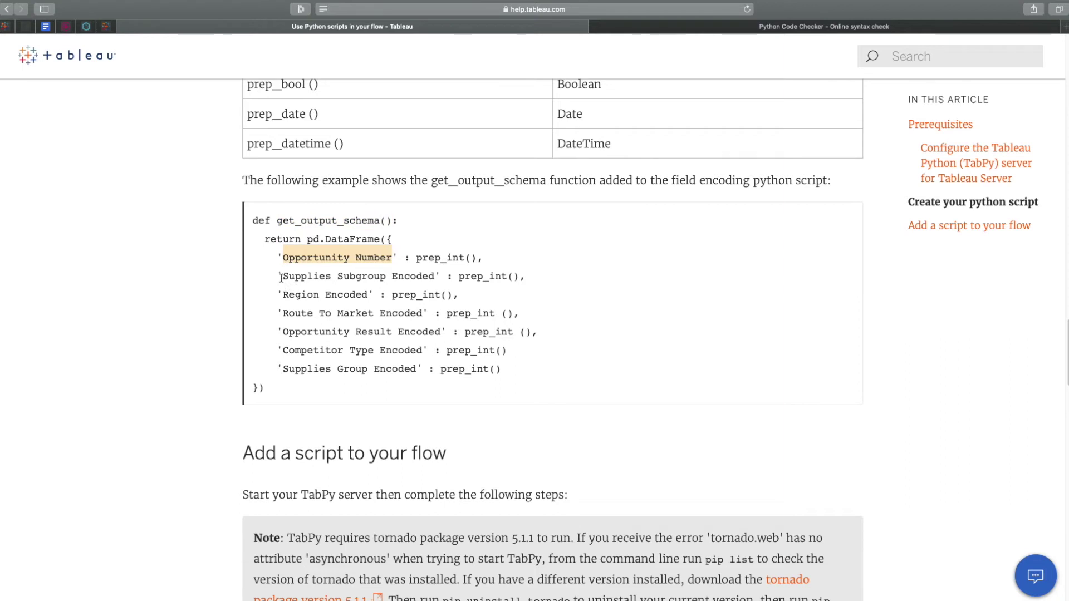
{"action": "left_click_drag", "start_coordinate": [281, 276], "coordinate": [437, 272]}
{"action": "left_click_drag", "start_coordinate": [283, 295], "coordinate": [367, 294]}
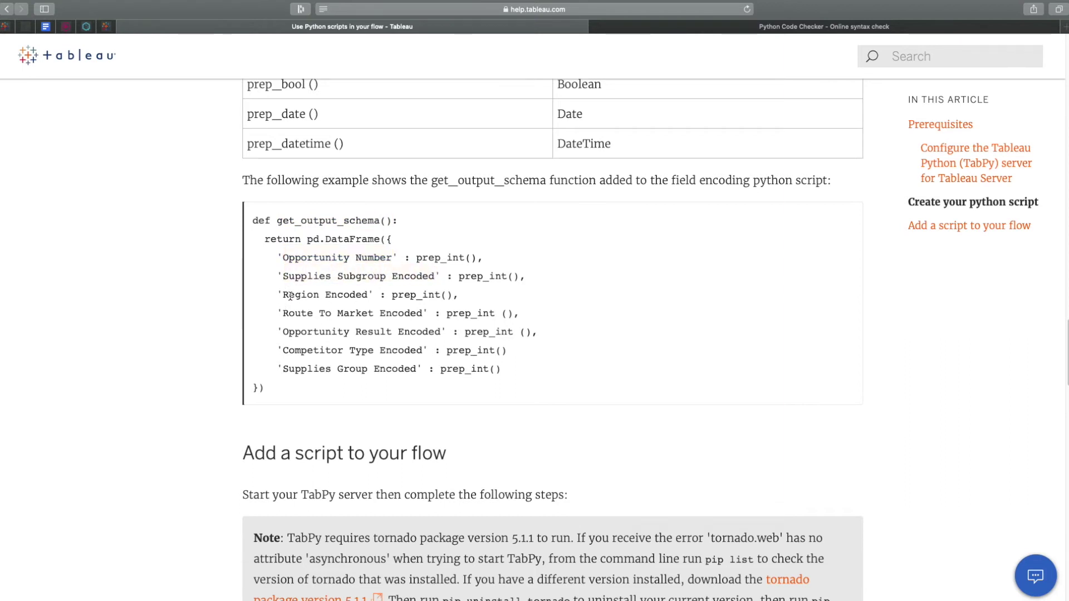
{"action": "mouse_move", "coordinate": [283, 313]}
{"action": "left_mouse_down"}
{"action": "mouse_move", "coordinate": [464, 314]}
{"action": "mouse_move", "coordinate": [427, 313]}
{"action": "left_mouse_up"}
{"action": "left_click_drag", "start_coordinate": [285, 332], "coordinate": [448, 329]}
{"action": "left_click_drag", "start_coordinate": [416, 258], "coordinate": [468, 267]}
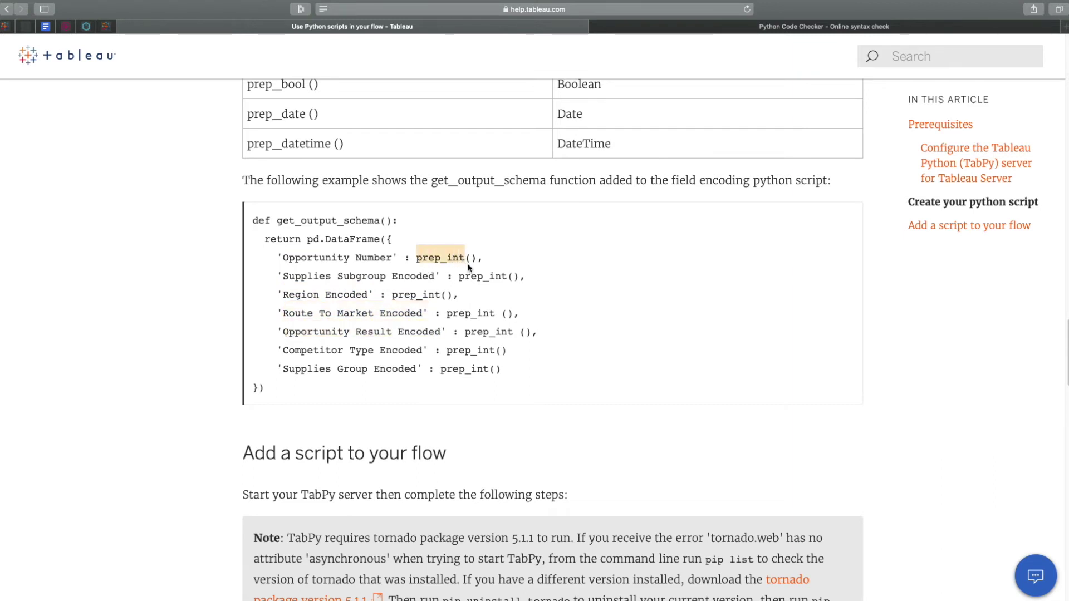
{"action": "left_click", "coordinate": [273, 395]}
{"action": "mouse_move", "coordinate": [270, 381]}
{"action": "left_mouse_down"}
{"action": "mouse_move", "coordinate": [265, 238]}
{"action": "mouse_move", "coordinate": [254, 220]}
{"action": "left_mouse_up"}
{"action": "right_click", "coordinate": [282, 254]}
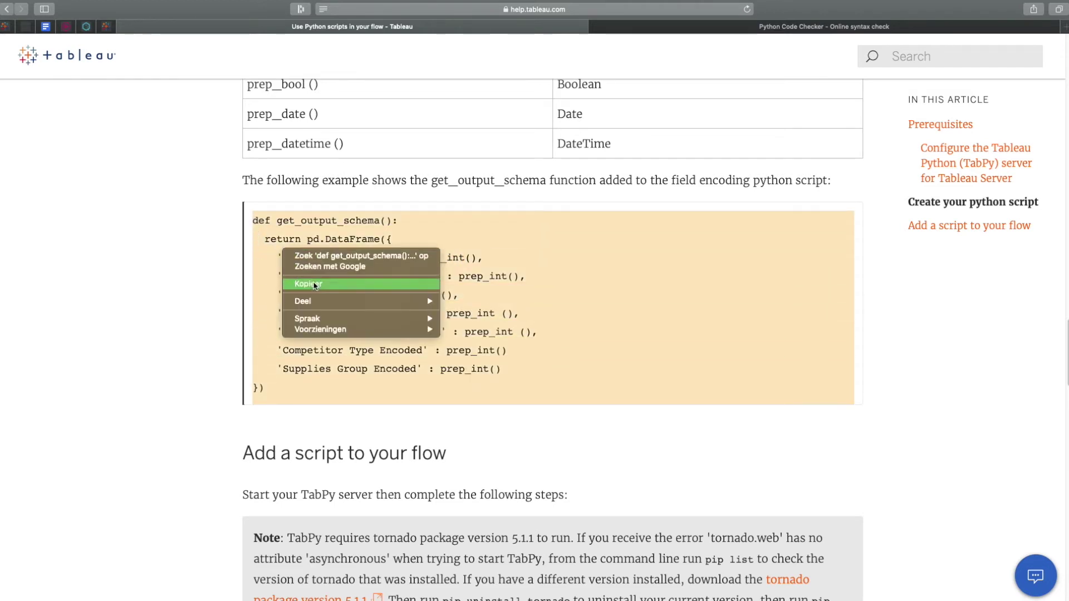
Copy the get_output_schema code and paste it above the encode function in mycode.py.
{"action": "left_click", "coordinate": [284, 282]}
{"action": "key", "text": "ctrl+Left"}
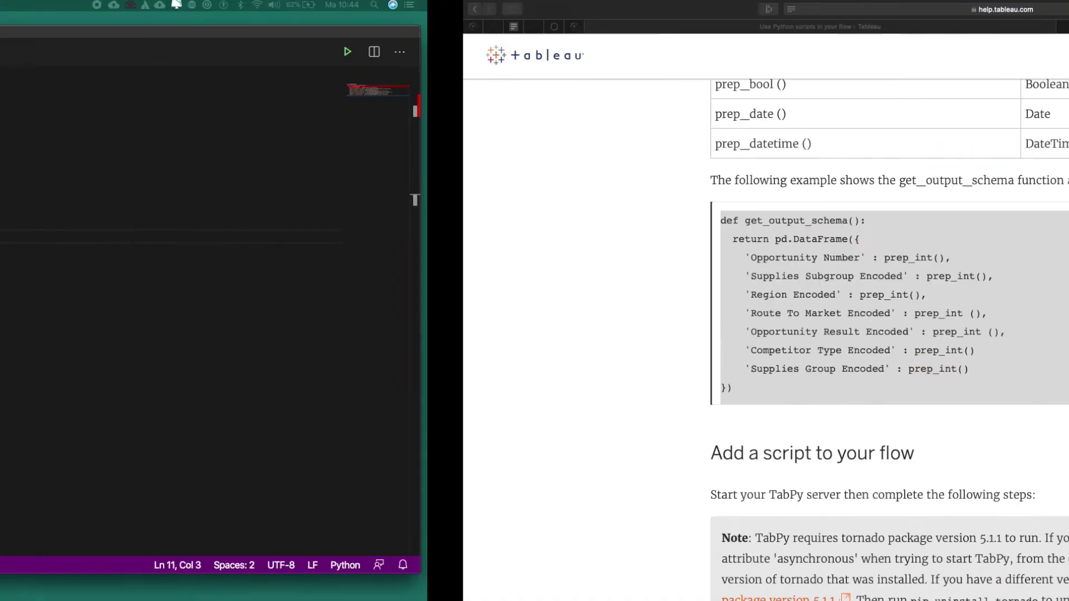
{"action": "left_click", "coordinate": [131, 92]}
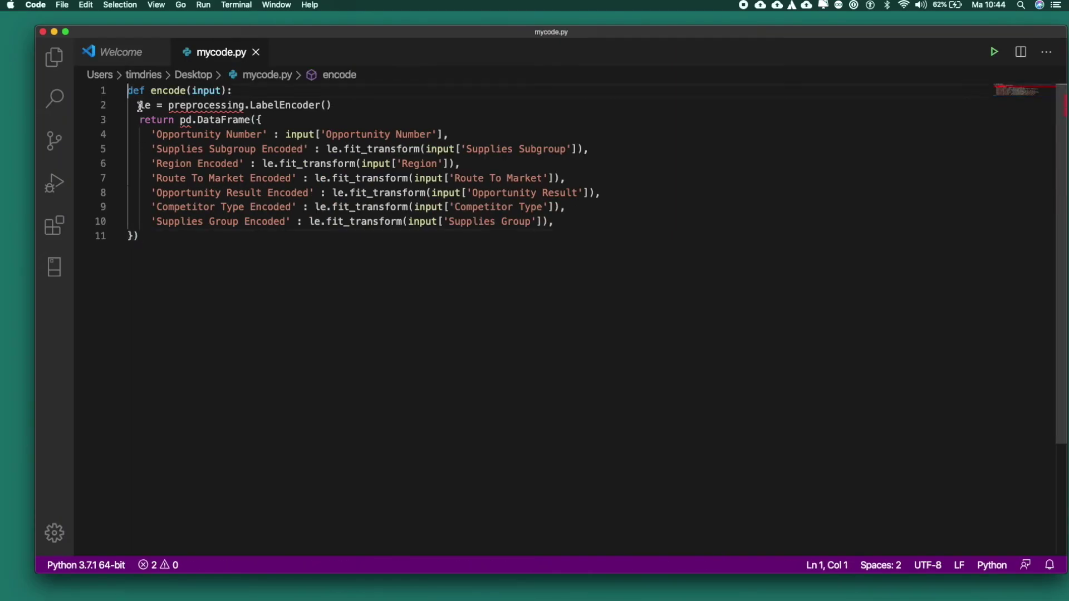
{"action": "key", "text": "Return"}
{"action": "key", "text": "Return"}
{"action": "key", "text": "Return"}
{"action": "key", "text": "Return"}
{"action": "key", "text": "Up"}
{"action": "key", "text": "Up"}
{"action": "key", "text": "Up"}
{"action": "key", "text": "Up"}
{"action": "key", "text": "super+v"}
{"action": "key", "text": "Down"}
{"action": "key", "text": "Down"}
{"action": "key", "text": "BackSpace"}
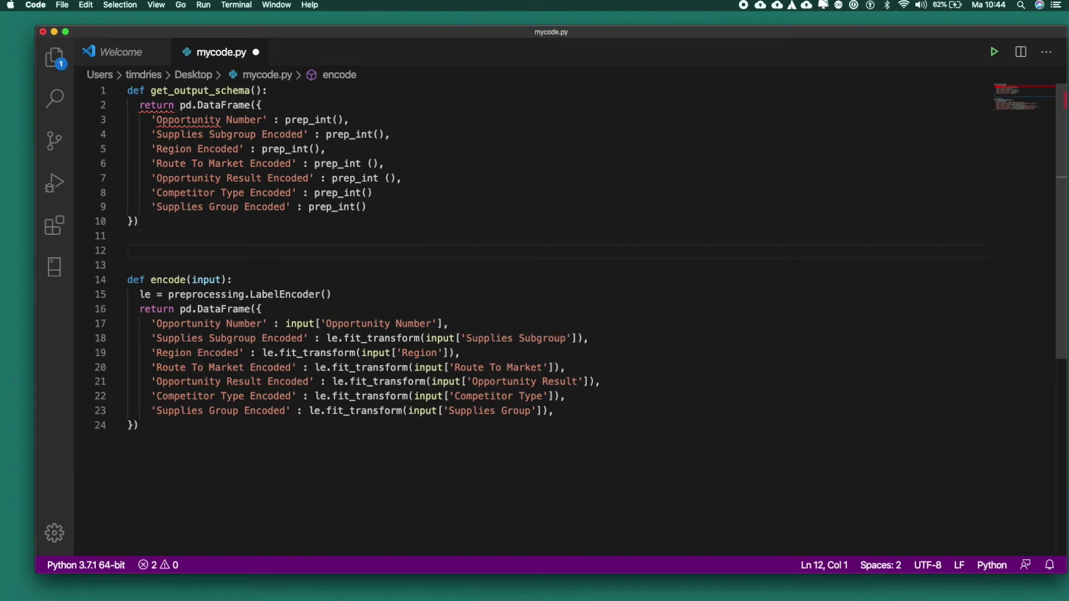
Save mycode.py, then add blank lines at the top of the file.
{"action": "left_click", "coordinate": [61, 4]}
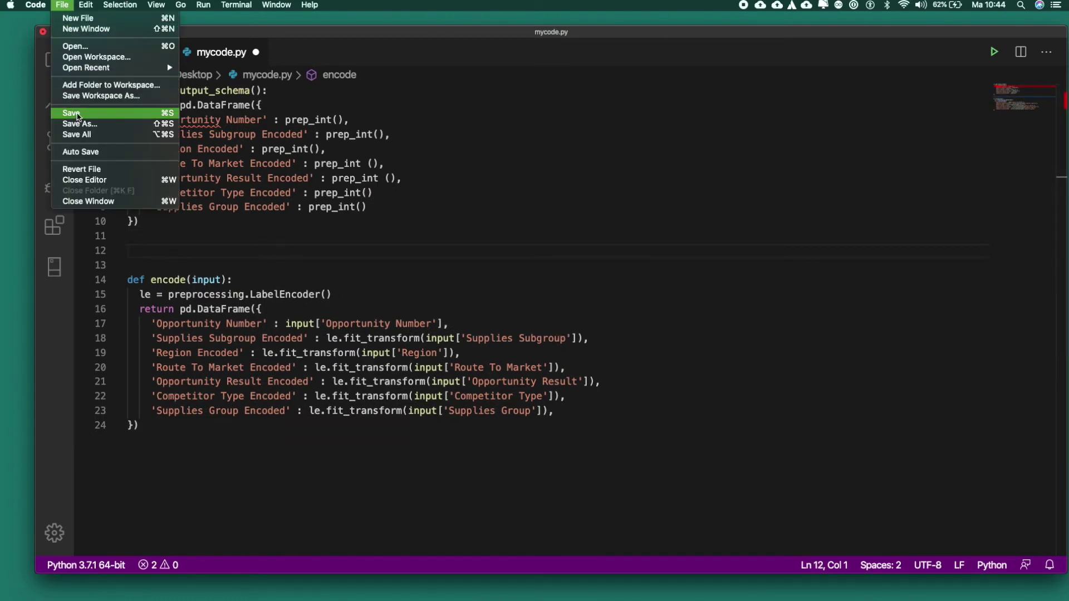
{"action": "left_click", "coordinate": [75, 114]}
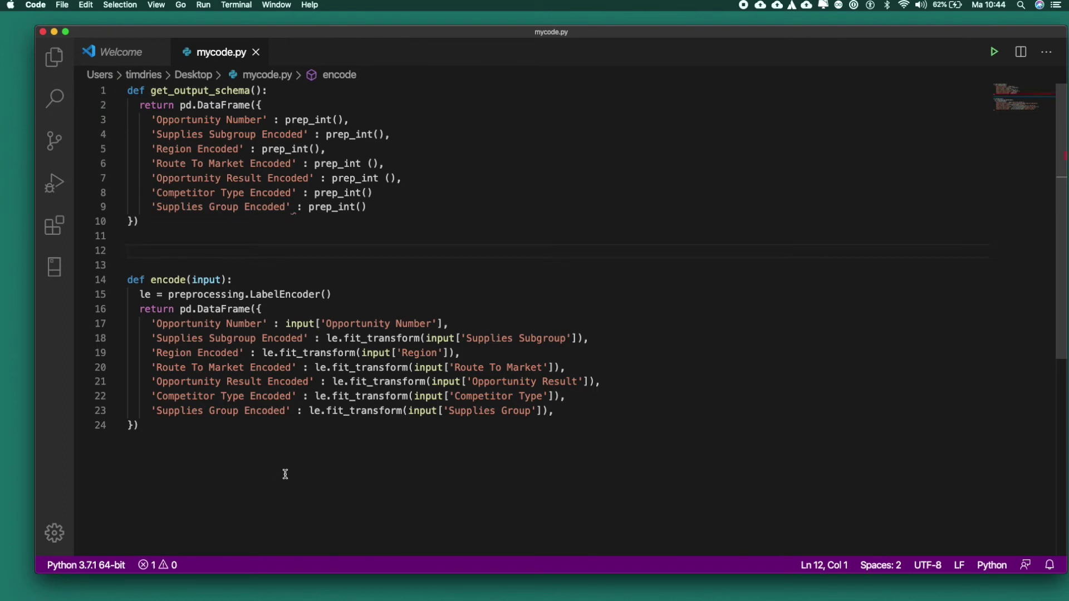
{"action": "left_click", "coordinate": [127, 91]}
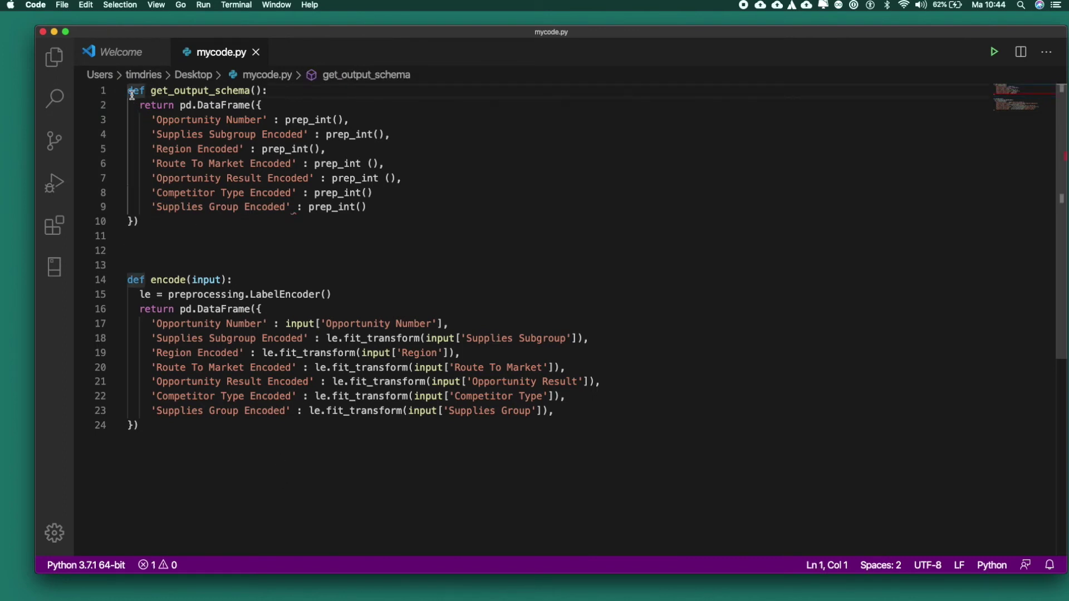
{"action": "key", "text": "Return"}
{"action": "key", "text": "Return"}
Insert blank lines at the top of mycode.py above the schema function.
{"action": "key", "text": "Return"}
{"action": "key", "text": "Up"}
{"action": "key", "text": "Up"}
{"action": "key", "text": "Up"}
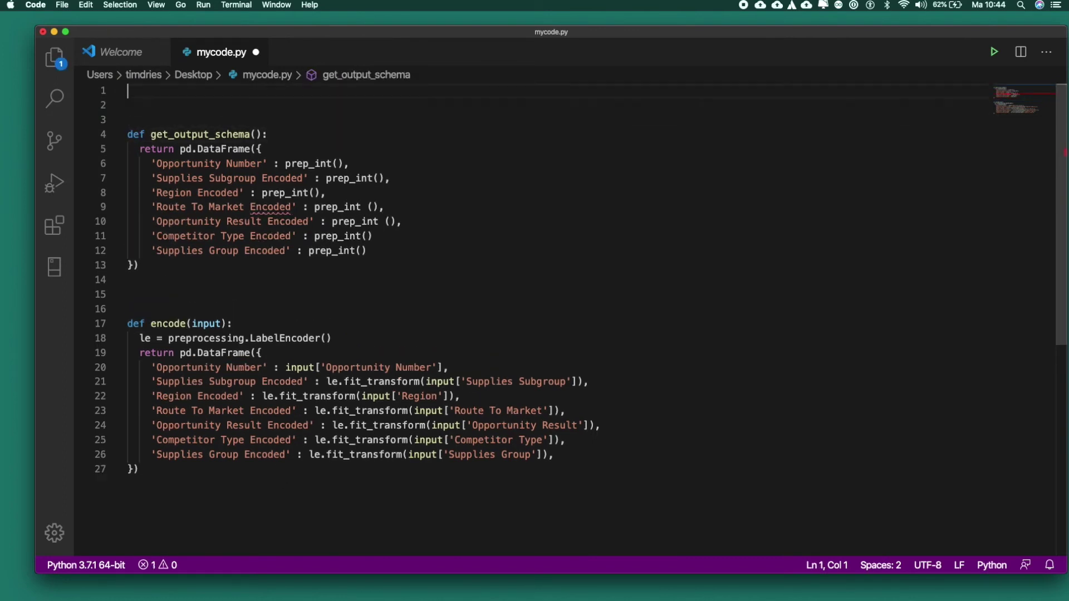
{"action": "key", "text": "Down"}
{"action": "key", "text": "Return"}
{"action": "key", "text": "Down"}
{"action": "key", "text": "Down"}
{"action": "key", "text": "Down"}
{"action": "key", "text": "Down"}
{"action": "key", "text": "Down"}
{"action": "key", "text": "Down"}
{"action": "key", "text": "Down"}
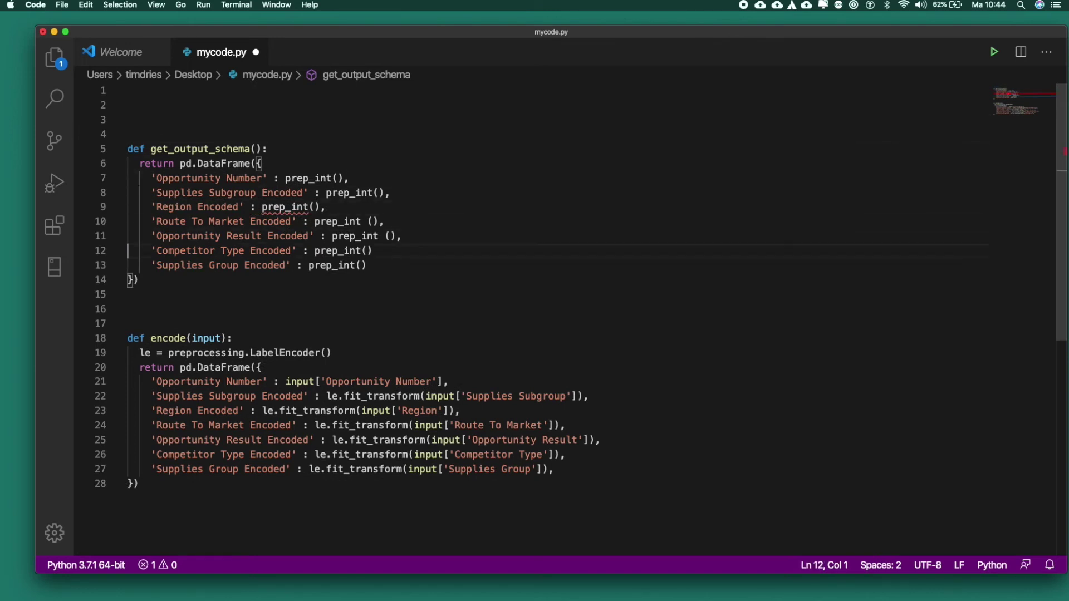
{"action": "key", "text": "Down"}
{"action": "key", "text": "Down"}
{"action": "key", "text": "Down"}
{"action": "key", "text": "BackSpace"}
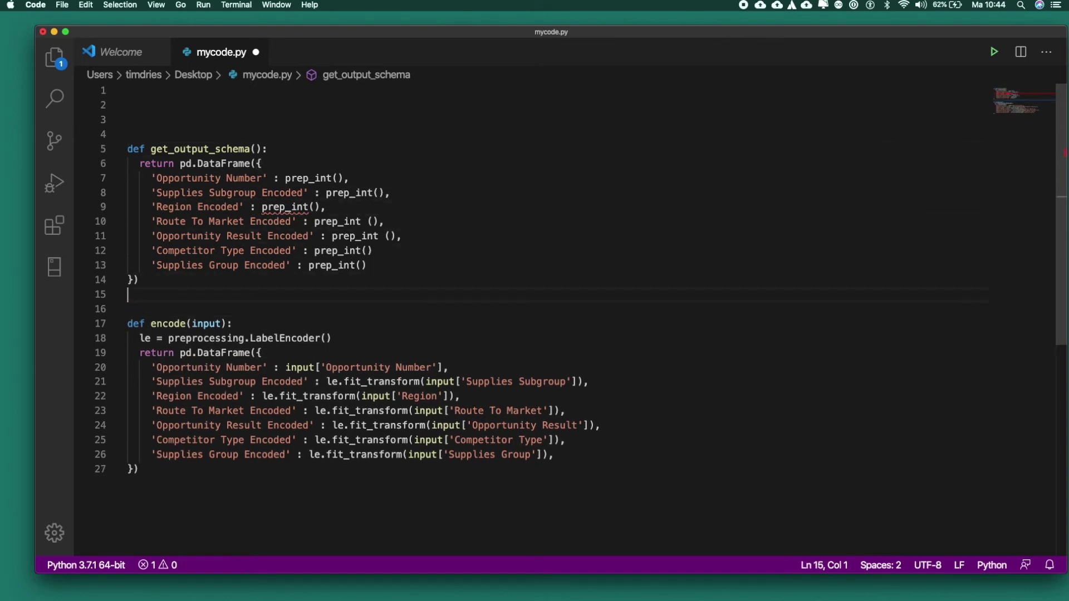
{"action": "key", "text": "Up"}
{"action": "key", "text": "Up"}
{"action": "key", "text": "Up"}
{"action": "key", "text": "Up"}
{"action": "key", "text": "Up"}
{"action": "key", "text": "Up"}
{"action": "key", "text": "Up"}
{"action": "key", "text": "Up"}
{"action": "key", "text": "Up"}
Write 'import pandas as pd' on the empty first line of mycode.py.
{"action": "left_click_drag", "start_coordinate": [180, 353], "coordinate": [193, 353]}
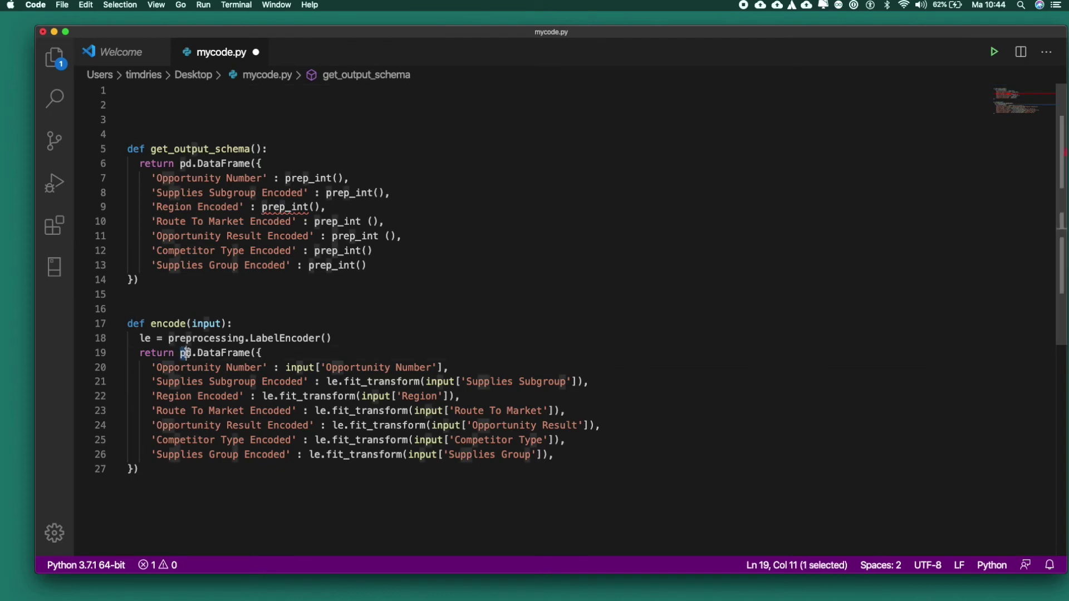
{"action": "left_click", "coordinate": [160, 97]}
{"action": "type", "text": "impor"}
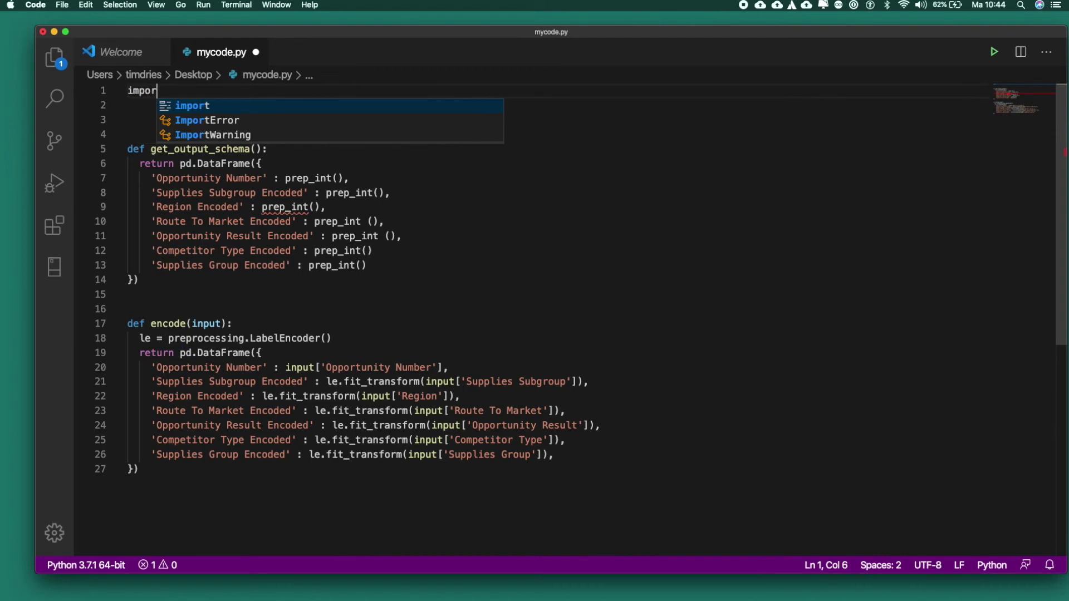
{"action": "type", "text": "t pandas "}
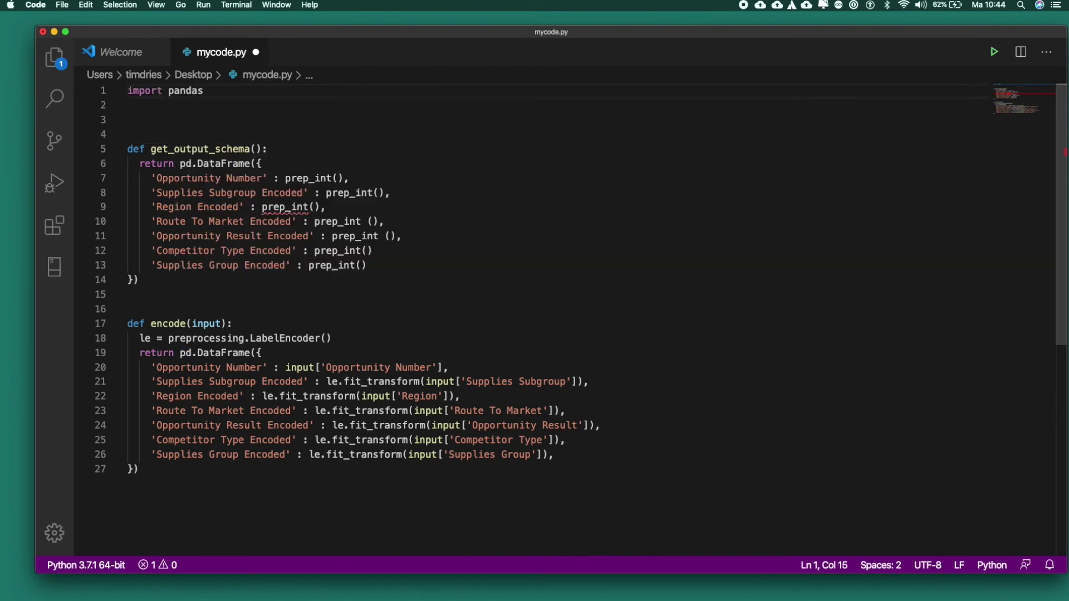
{"action": "type", "text": "as "}
{"action": "type", "text": "pd"}
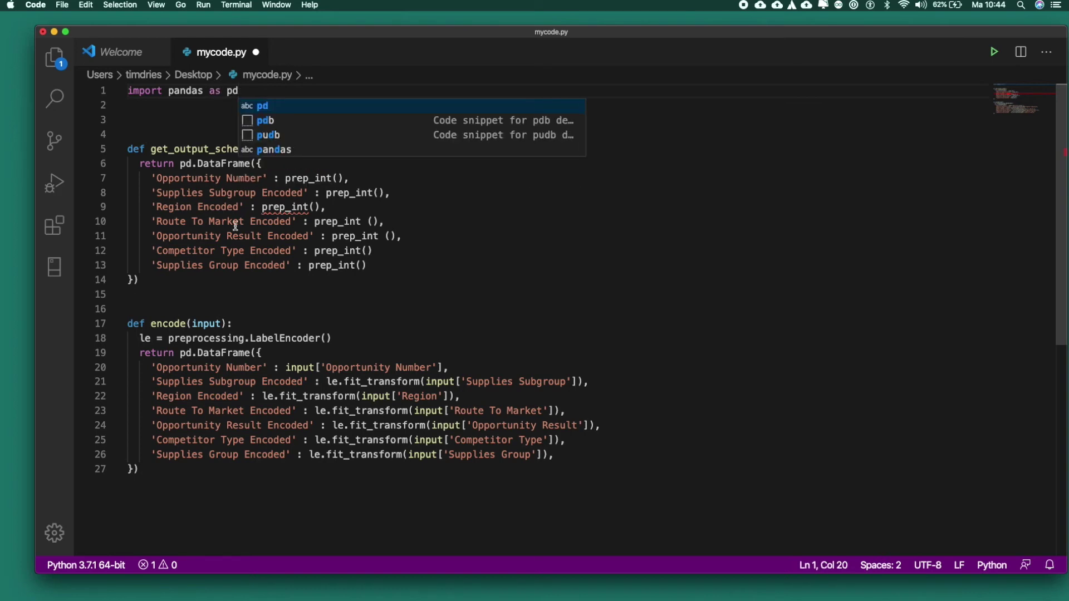
{"action": "left_click", "coordinate": [237, 223]}
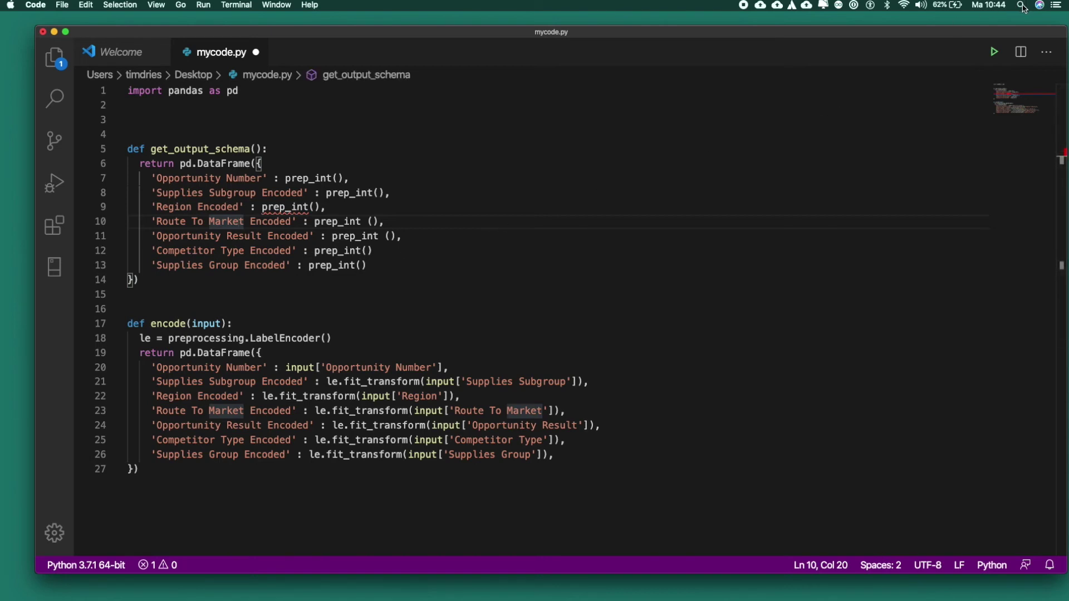
{"action": "left_click", "coordinate": [63, 5]}
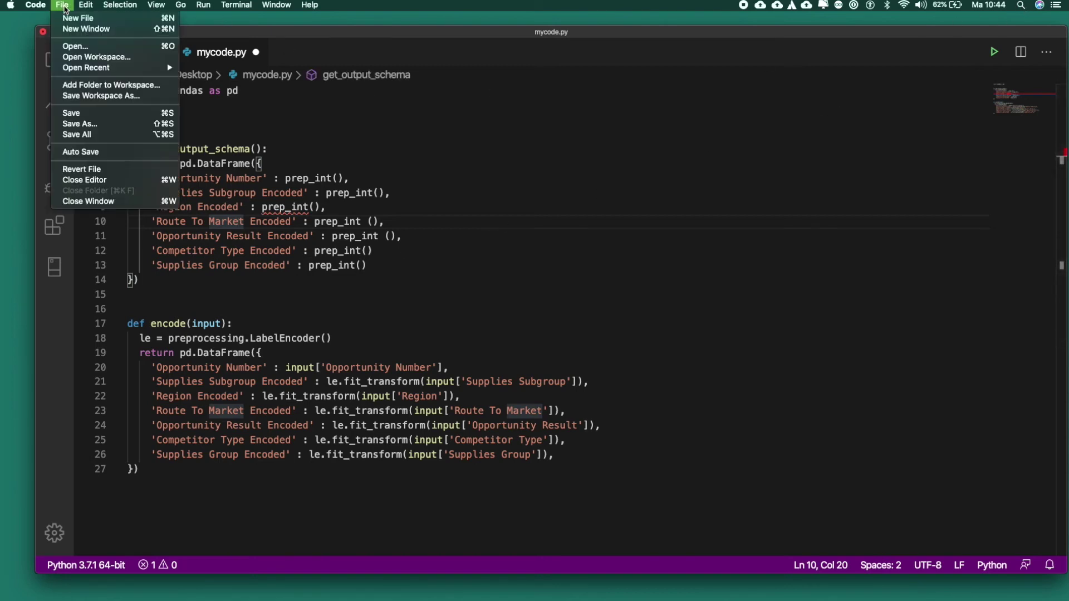
Launch Tableau Prep Builder from Spotlight by searching 'prep'.
{"action": "left_click", "coordinate": [71, 113]}
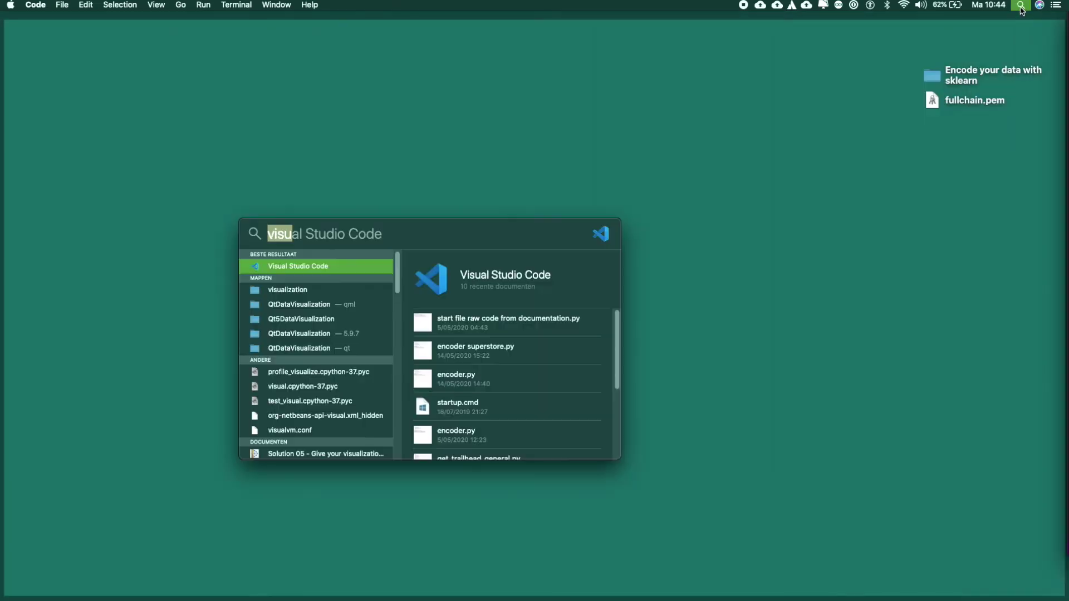
{"action": "key", "text": "super+space"}
{"action": "type", "text": "visu"}
{"action": "type", "text": "pre"}
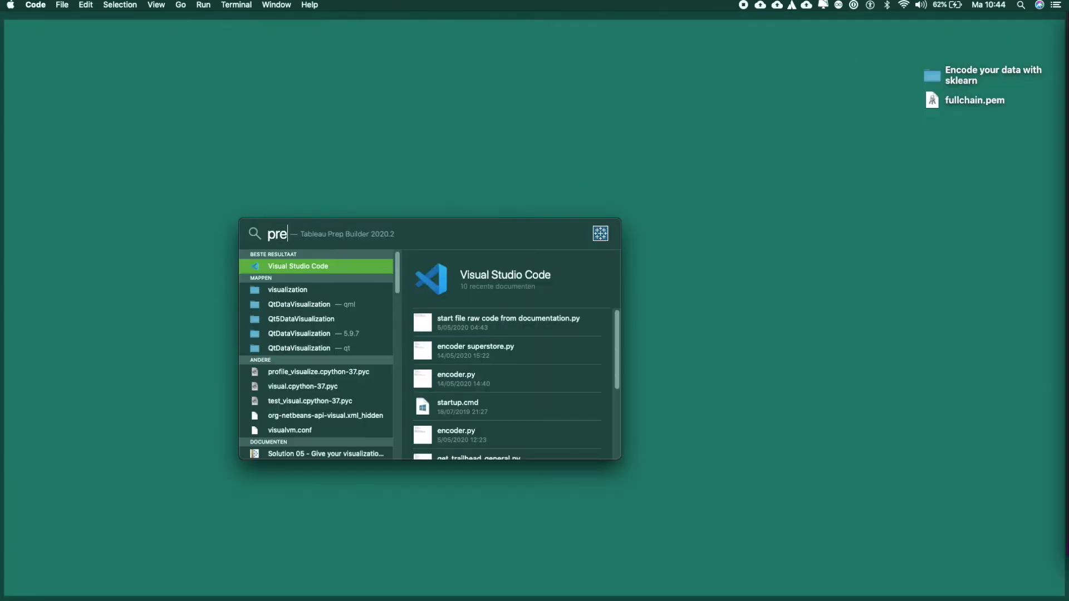
{"action": "type", "text": "p"}
{"action": "key", "text": "Return"}
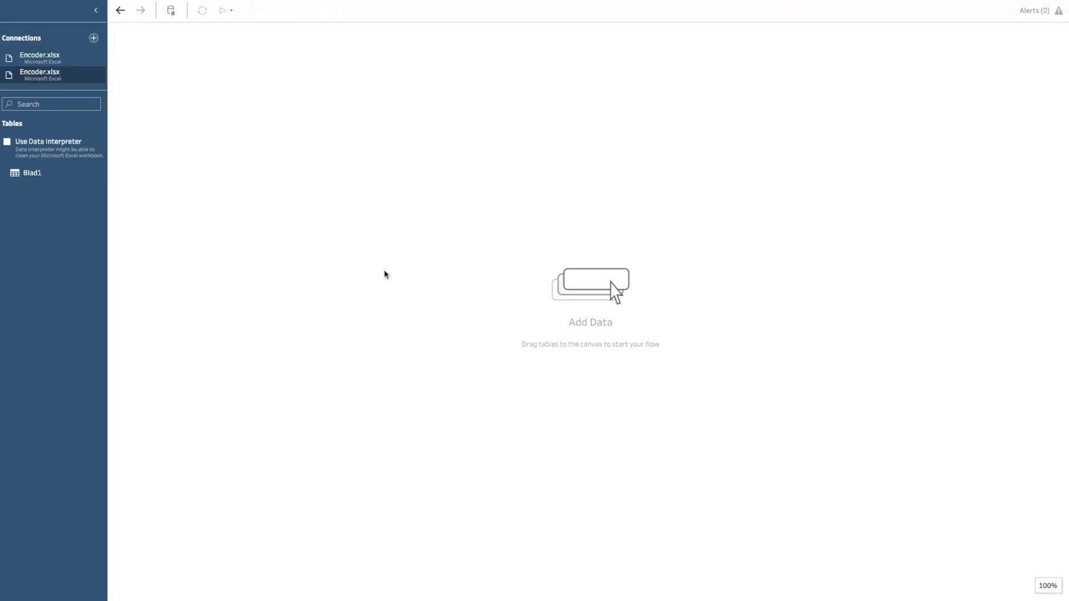
Add the Blad1 table to the flow, followed by a Clean step.
{"action": "mouse_move", "coordinate": [51, 74]}
{"action": "double_click", "coordinate": [71, 172]}
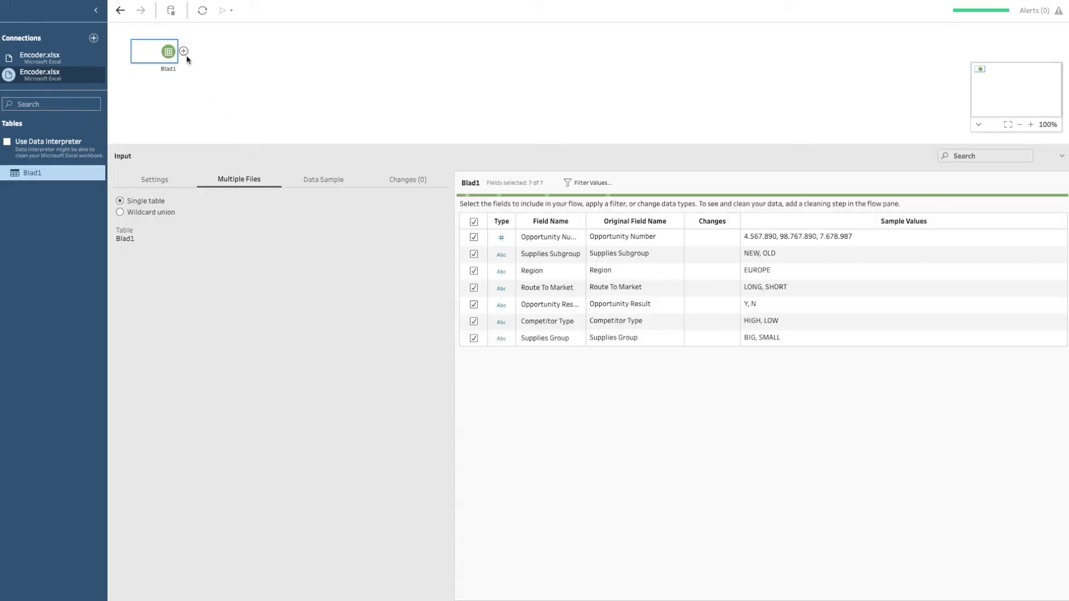
{"action": "left_click", "coordinate": [184, 51]}
{"action": "left_click", "coordinate": [216, 77]}
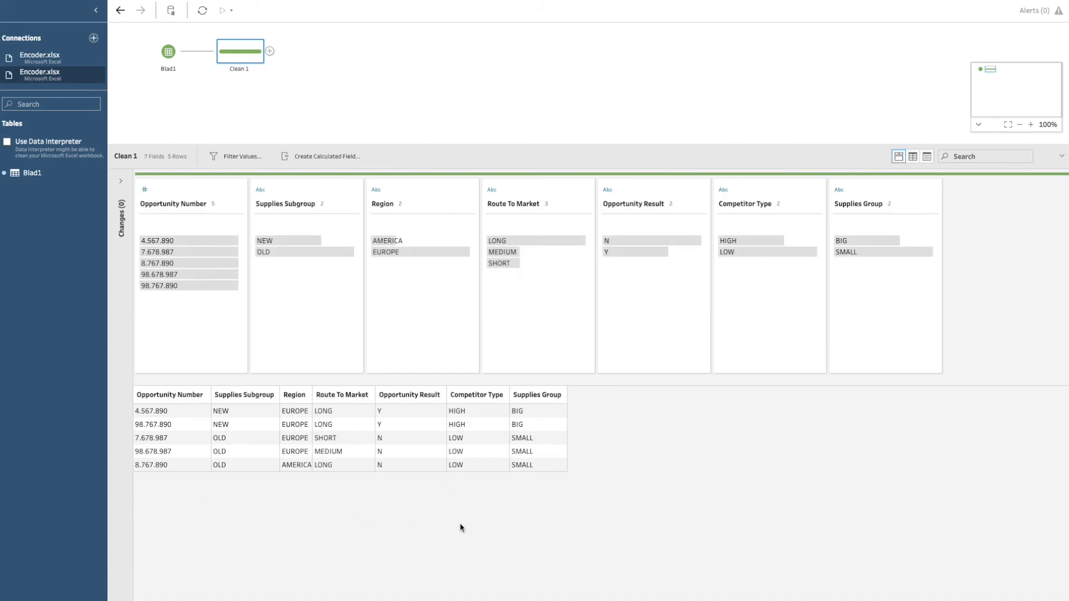
Add a Script step after Clean 1.
{"action": "left_click", "coordinate": [269, 51]}
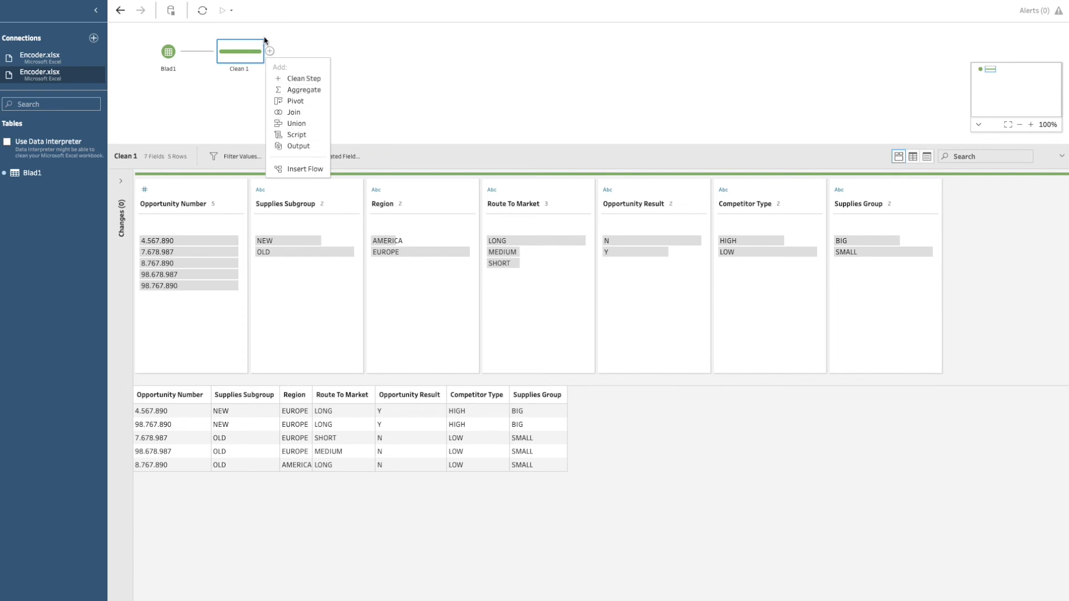
{"action": "left_click", "coordinate": [270, 53]}
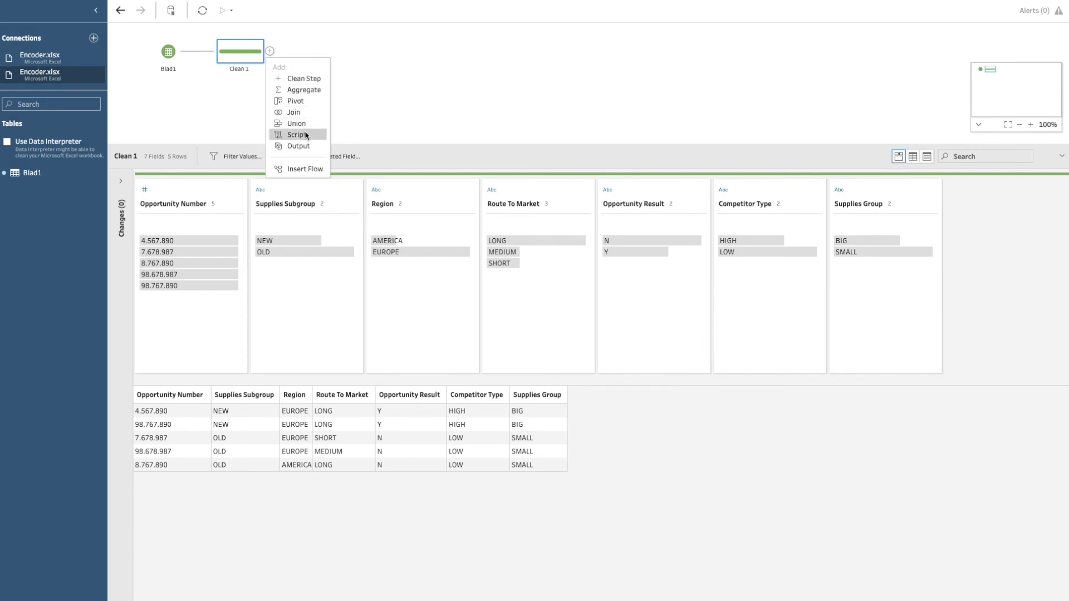
{"action": "left_click", "coordinate": [303, 133]}
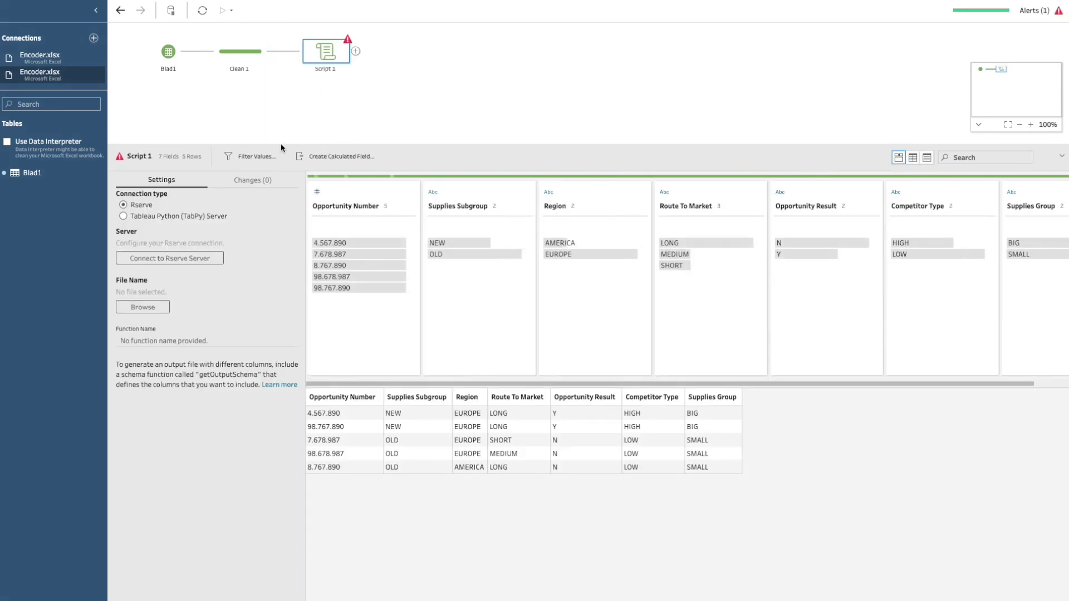
Connect Script 1 to the TabPy server, signing in with the pasted password.
{"action": "left_click", "coordinate": [148, 218]}
{"action": "left_click", "coordinate": [168, 260]}
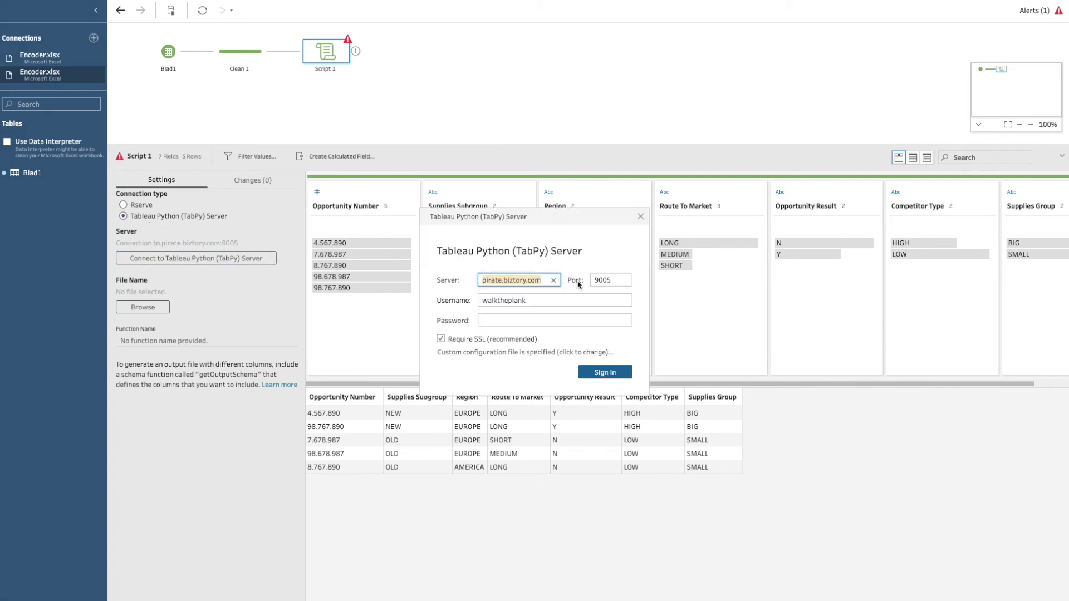
{"action": "left_click", "coordinate": [530, 284]}
{"action": "double_click", "coordinate": [616, 280]}
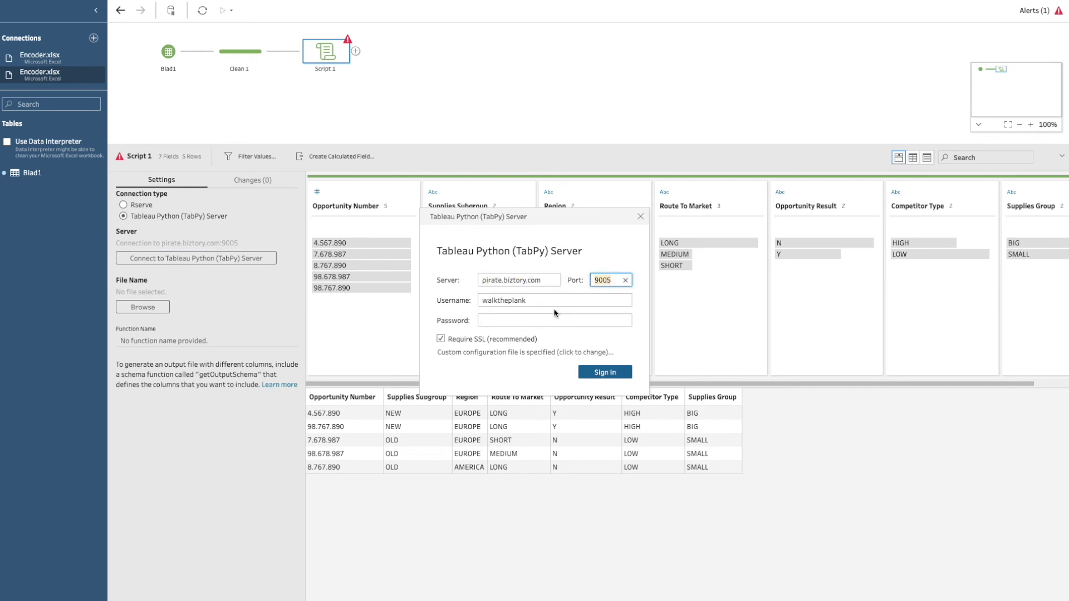
{"action": "left_click", "coordinate": [522, 322]}
{"action": "left_click", "coordinate": [492, 321]}
{"action": "key", "text": "ctrl+v"}
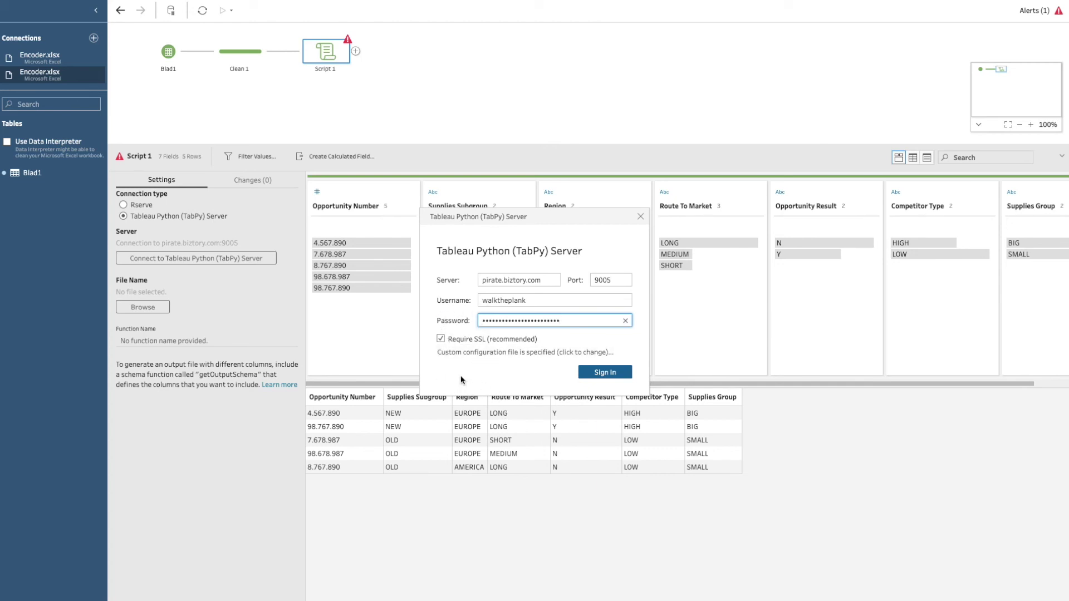
{"action": "left_click", "coordinate": [614, 371]}
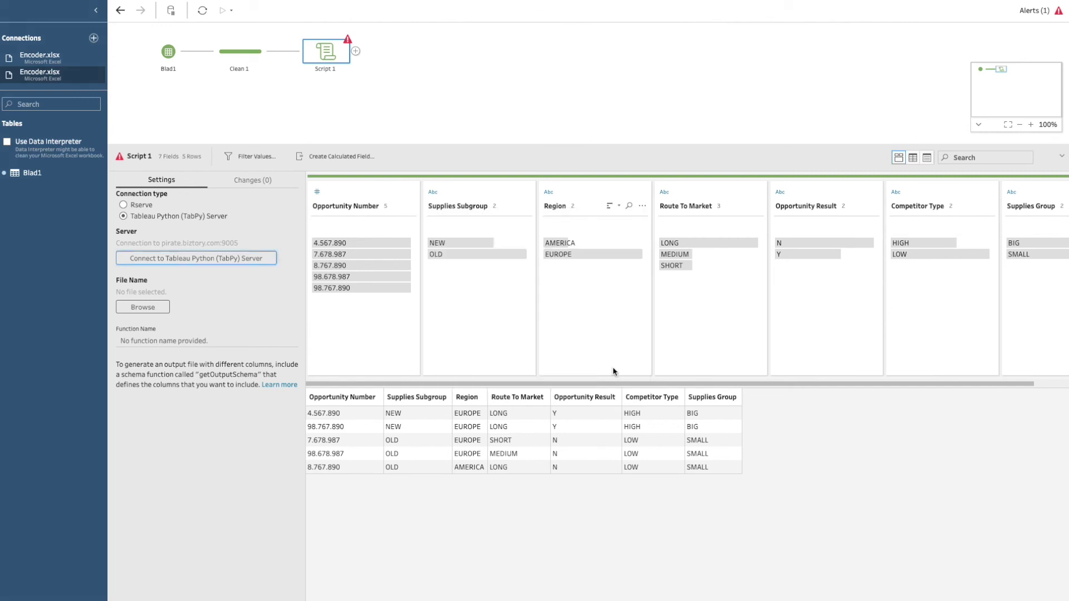
Add Clean 2 after Script 1, check the alert, and browse for Script 1's file.
{"action": "left_click", "coordinate": [355, 51]}
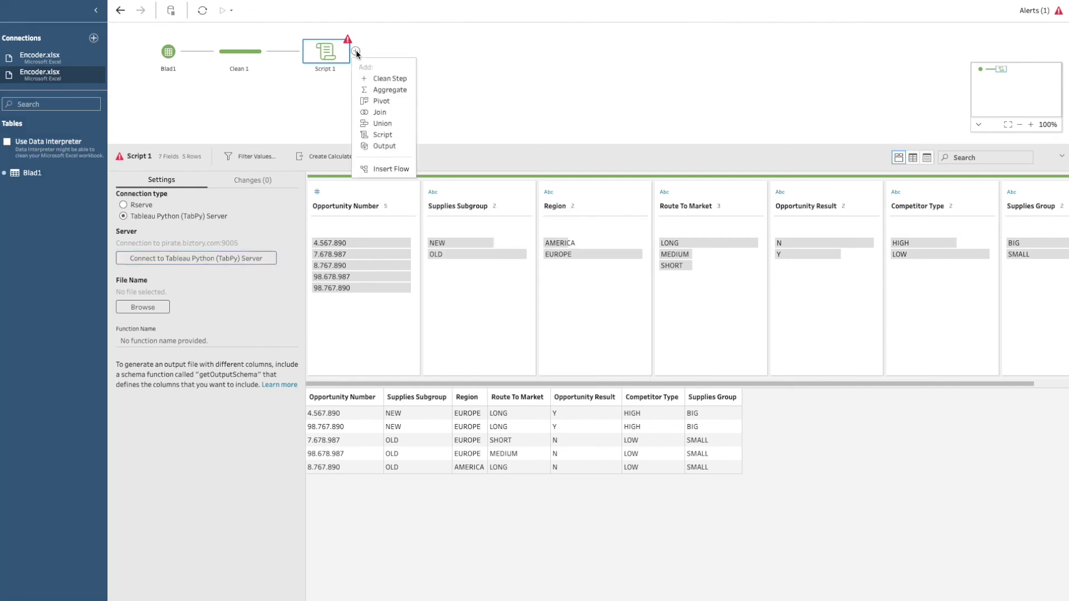
{"action": "left_click", "coordinate": [390, 78]}
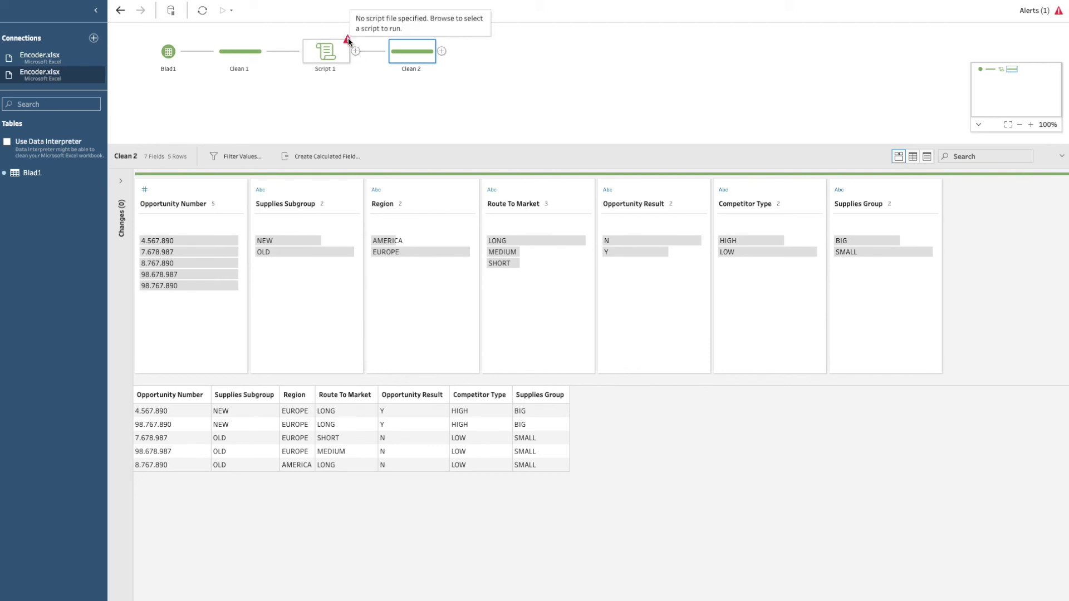
{"action": "left_click", "coordinate": [1036, 10]}
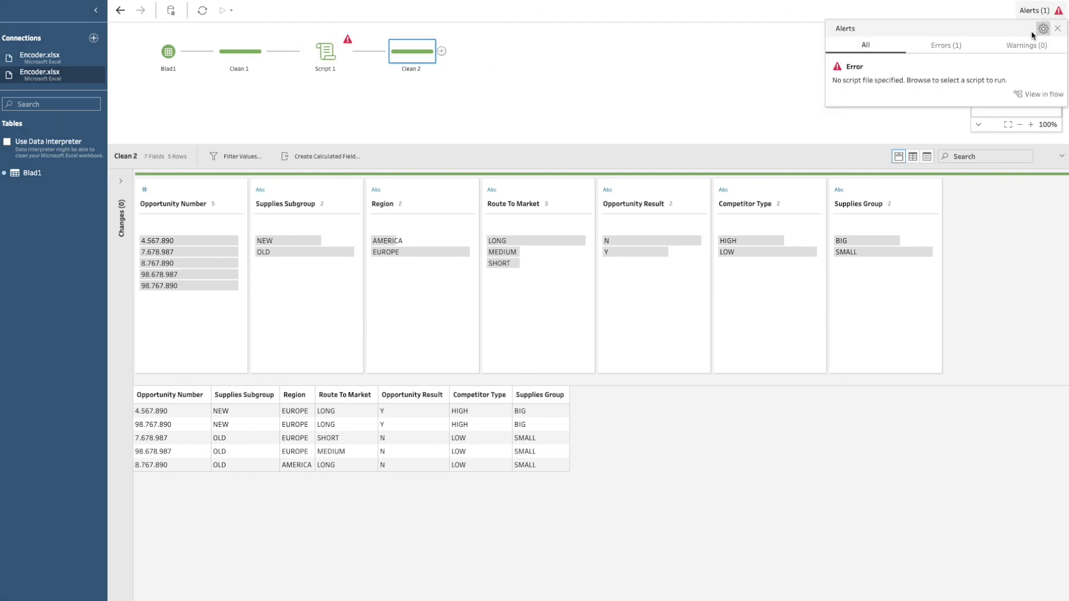
{"action": "left_click", "coordinate": [326, 53]}
{"action": "left_click", "coordinate": [155, 308]}
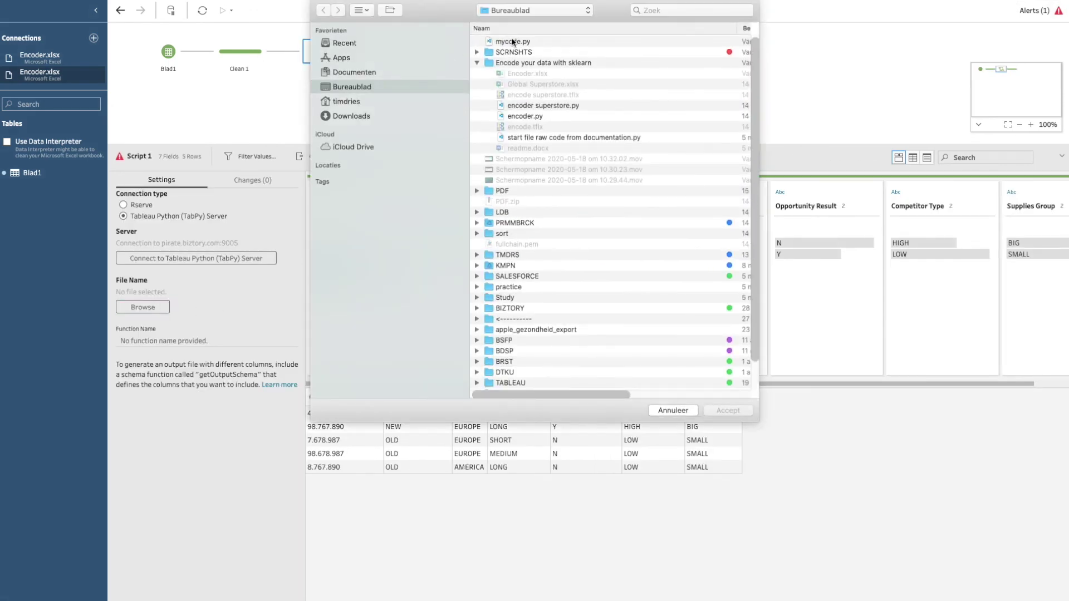
Set Script 1 to run mycode.py with function name 'encode'.
{"action": "left_click", "coordinate": [512, 44]}
{"action": "left_click", "coordinate": [743, 410]}
{"action": "left_click", "coordinate": [167, 338]}
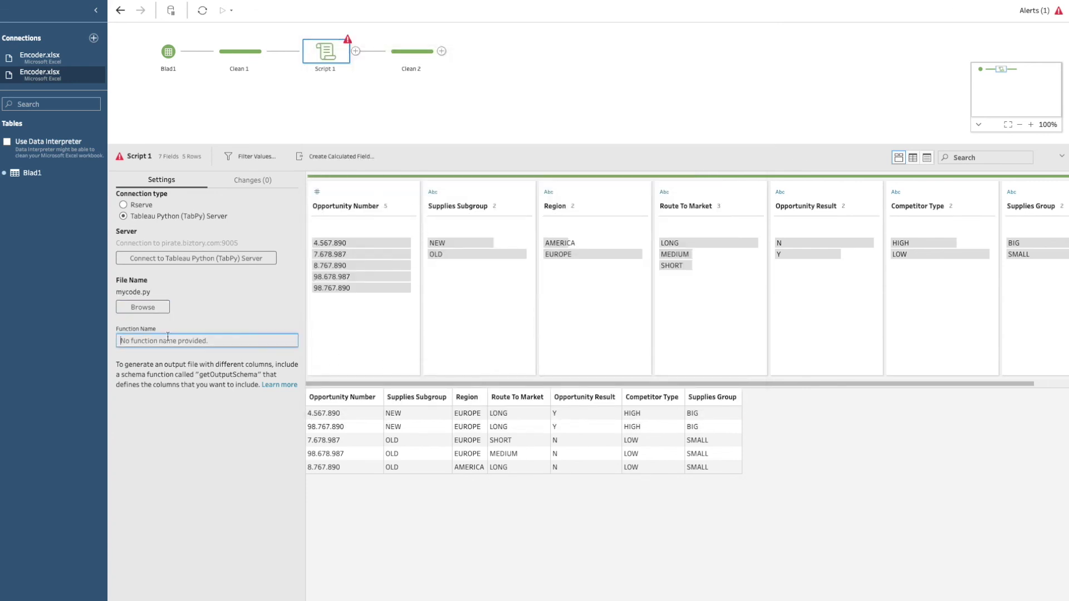
{"action": "type", "text": "encode"}
{"action": "left_click", "coordinate": [442, 50]}
{"action": "left_click", "coordinate": [614, 117]}
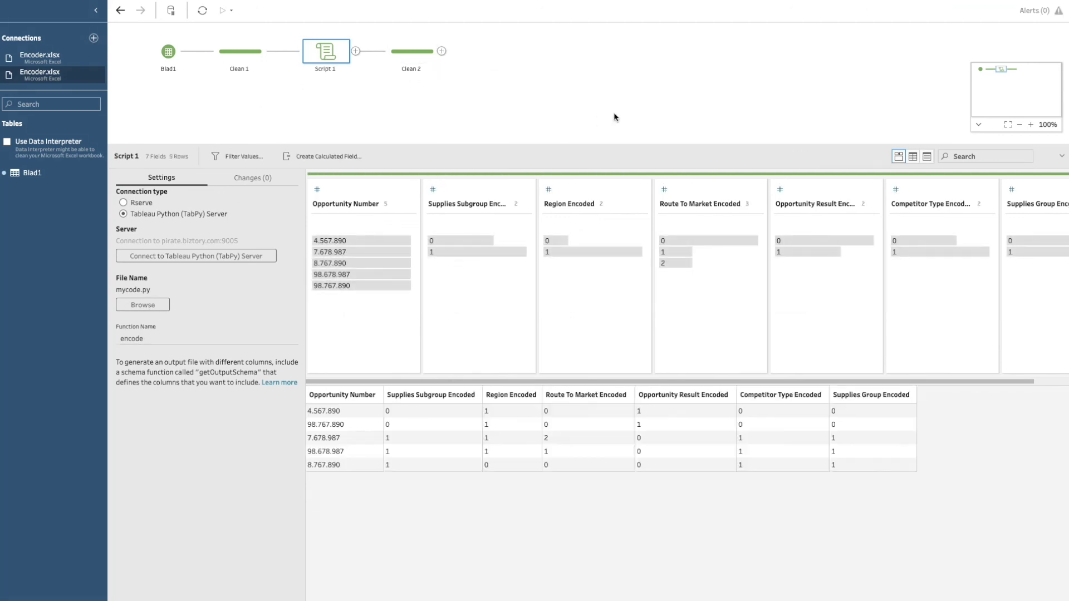